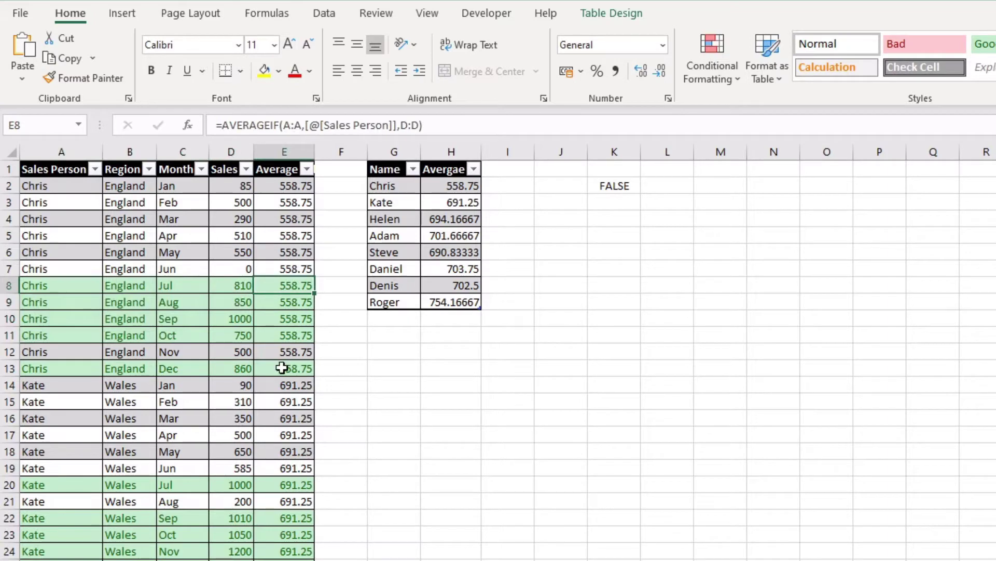
# Step: Examine the AVERAGEIF formulas in the sales table's Average column and in the separate name summary table
pyautogui.click(236, 315)
pyautogui.click(287, 329)
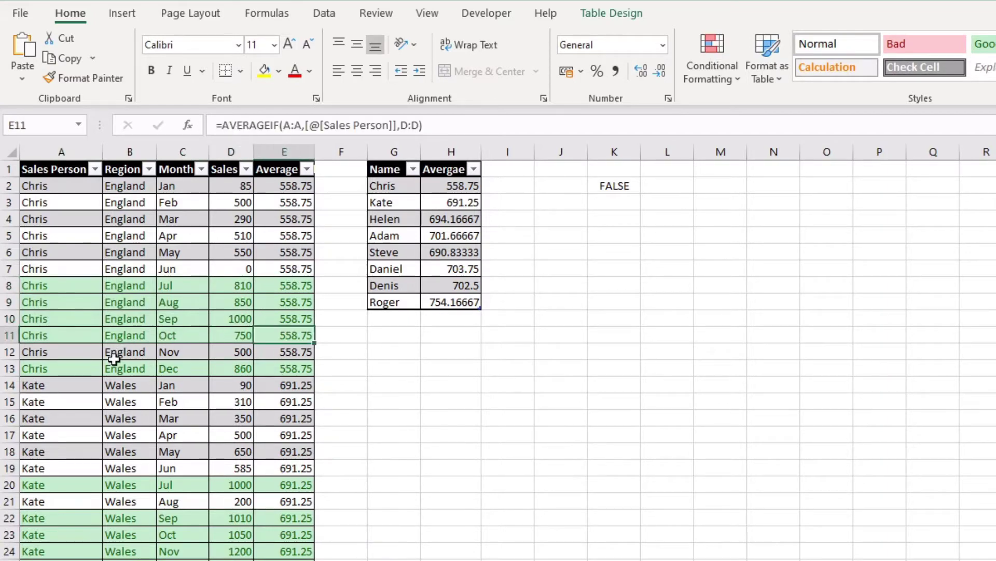
pyautogui.click(274, 370)
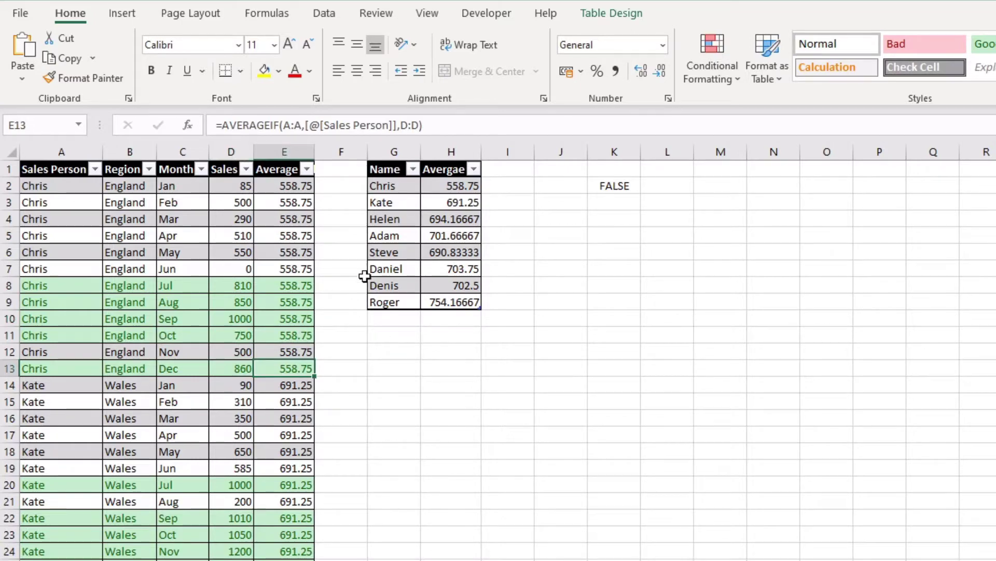
pyautogui.click(460, 185)
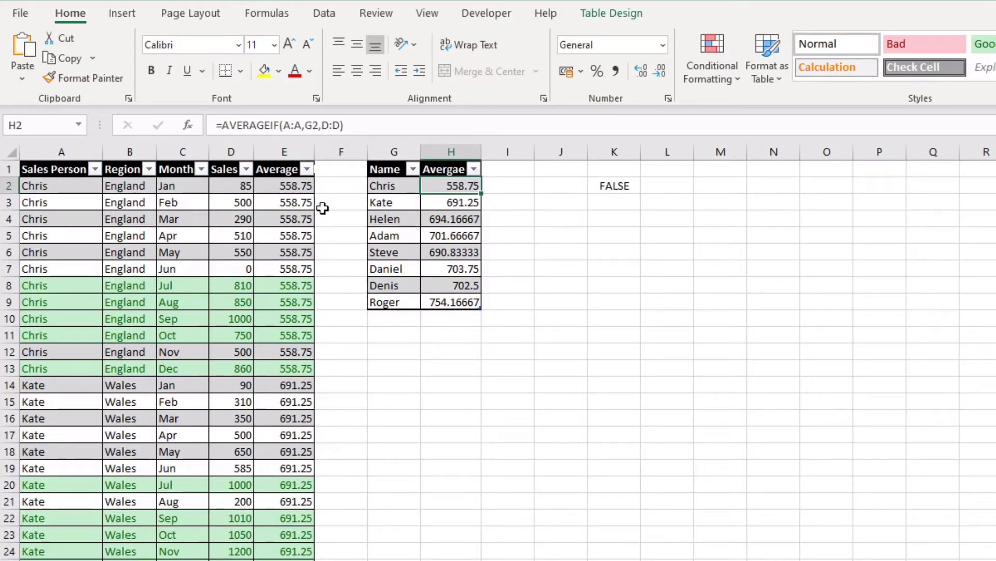
pyautogui.click(97, 198)
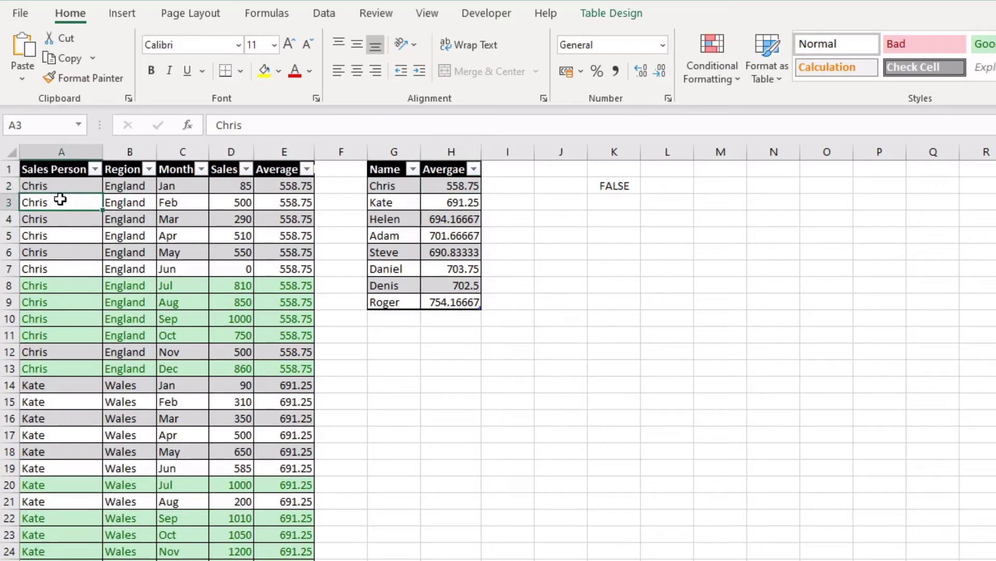
pyautogui.click(440, 190)
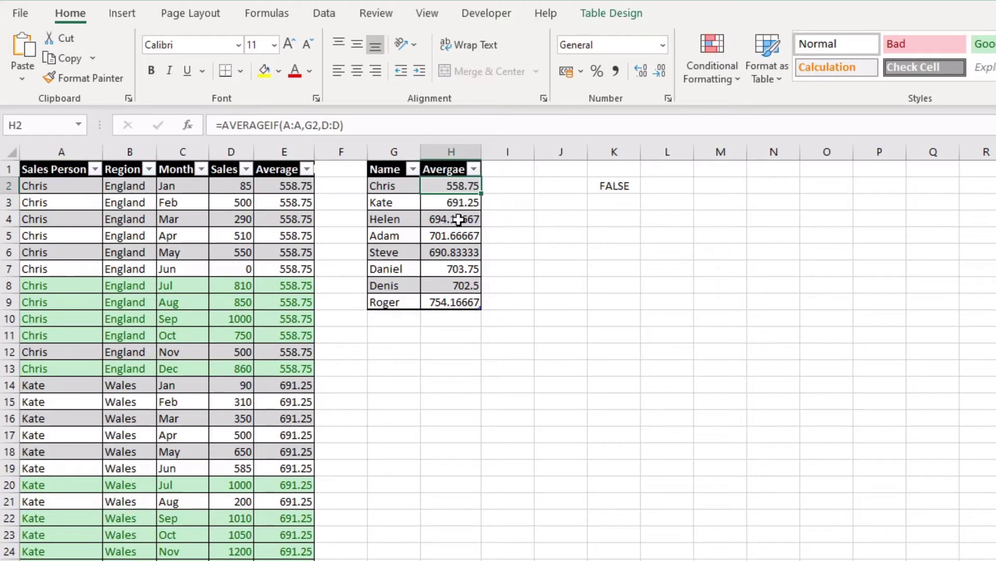
pyautogui.click(271, 224)
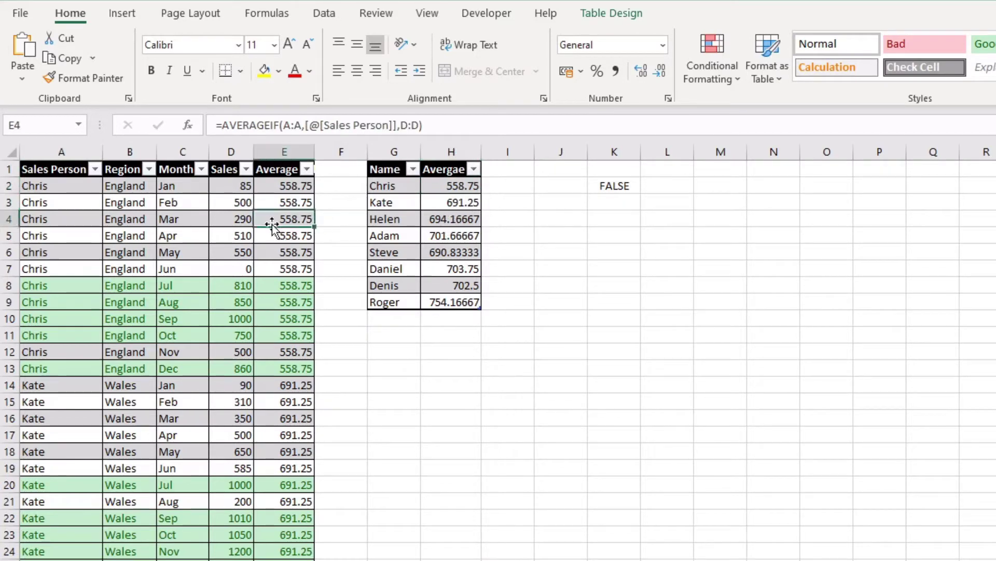
pyautogui.click(473, 380)
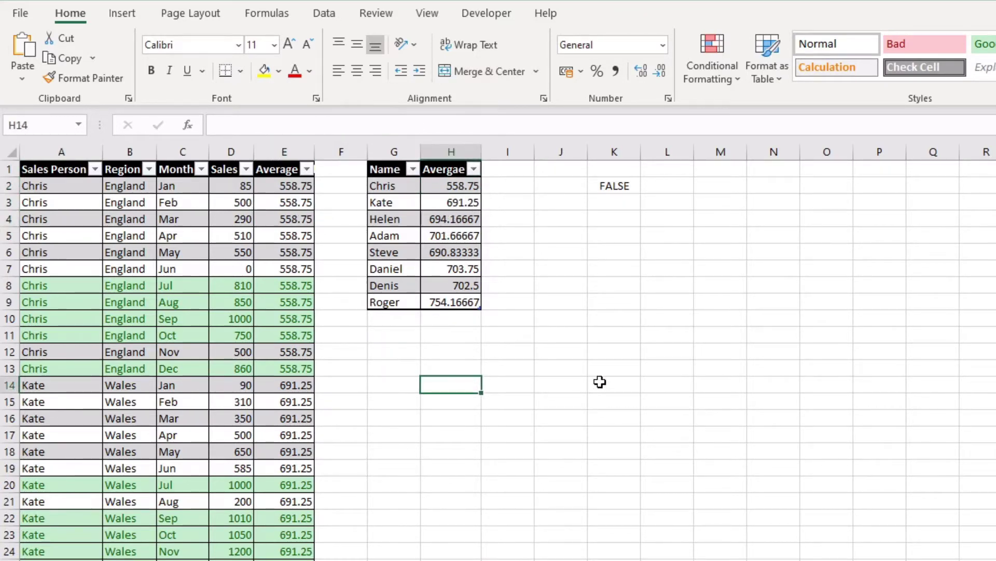
pyautogui.click(277, 152)
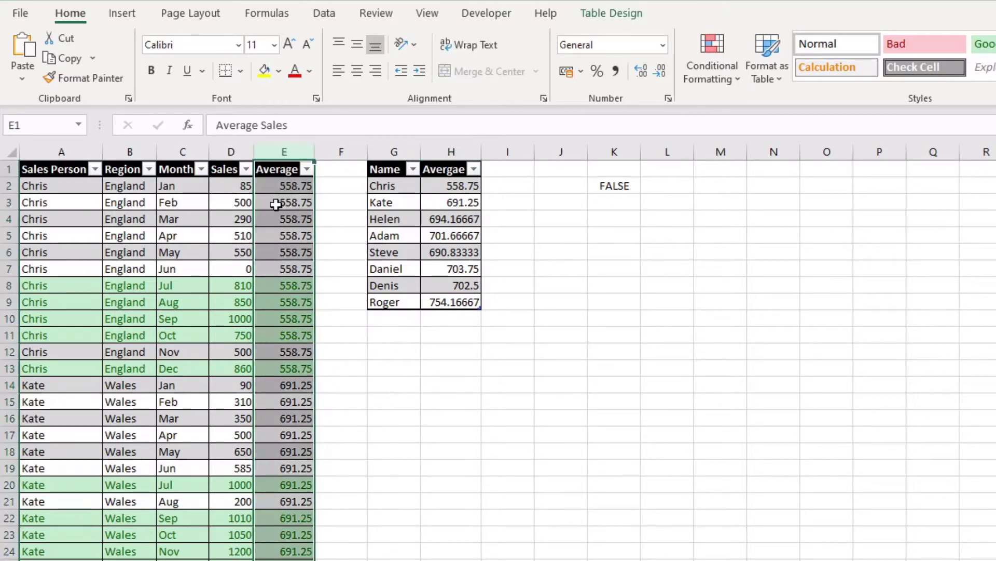
pyautogui.click(274, 188)
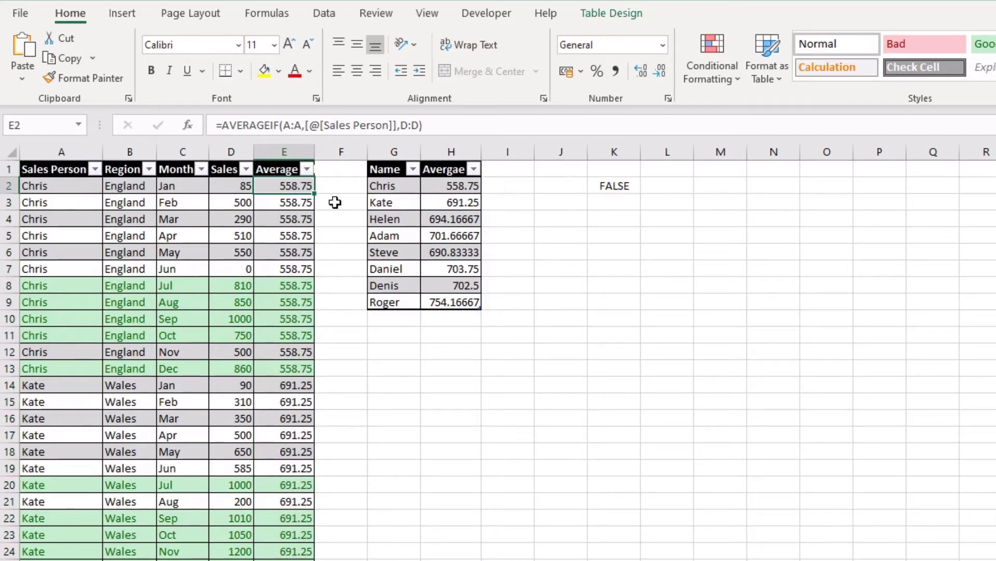
pyautogui.click(230, 185)
pyautogui.click(275, 185)
pyautogui.click(246, 186)
pyautogui.click(291, 186)
# Step: Delete the Average Sales column (column E) from the worksheet
pyautogui.click(294, 145)
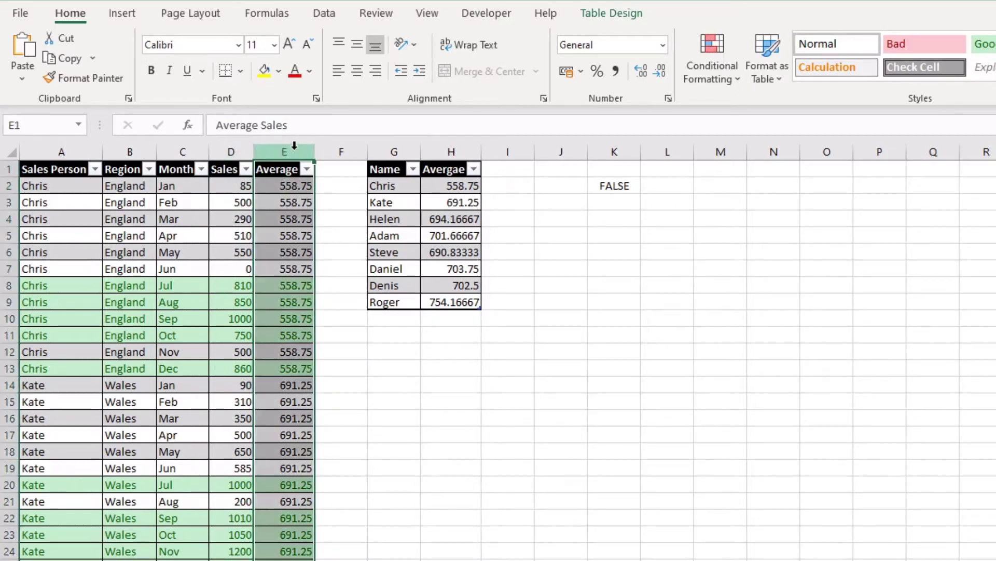
pyautogui.rightClick(295, 145)
pyautogui.click(357, 311)
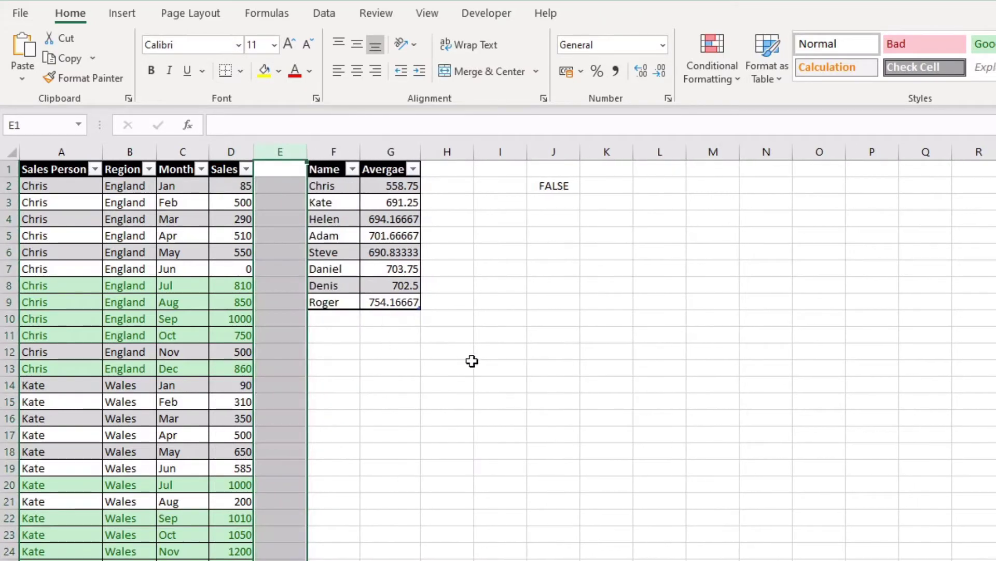
pyautogui.click(475, 357)
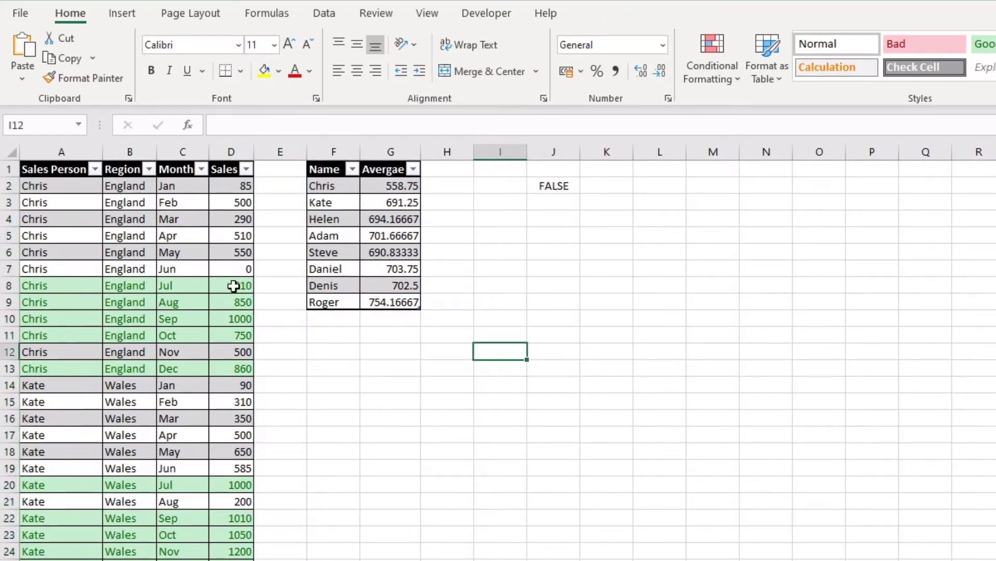
# Step: Compare the sales, sales person and region entries in the main table with the names and averages in the summary table
pyautogui.click(234, 285)
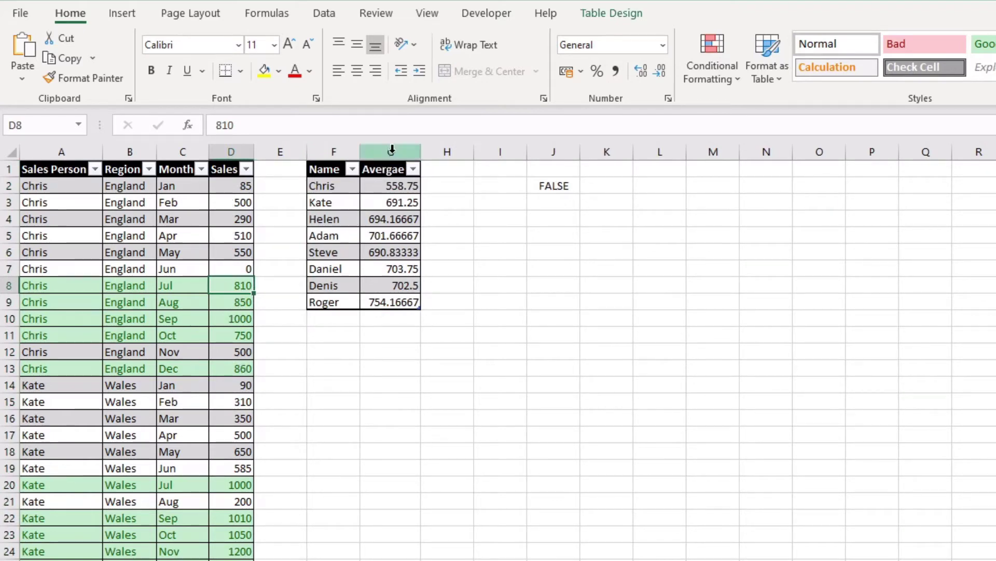
pyautogui.moveTo(390, 167); pyautogui.dragTo(391, 302)
pyautogui.click(380, 347)
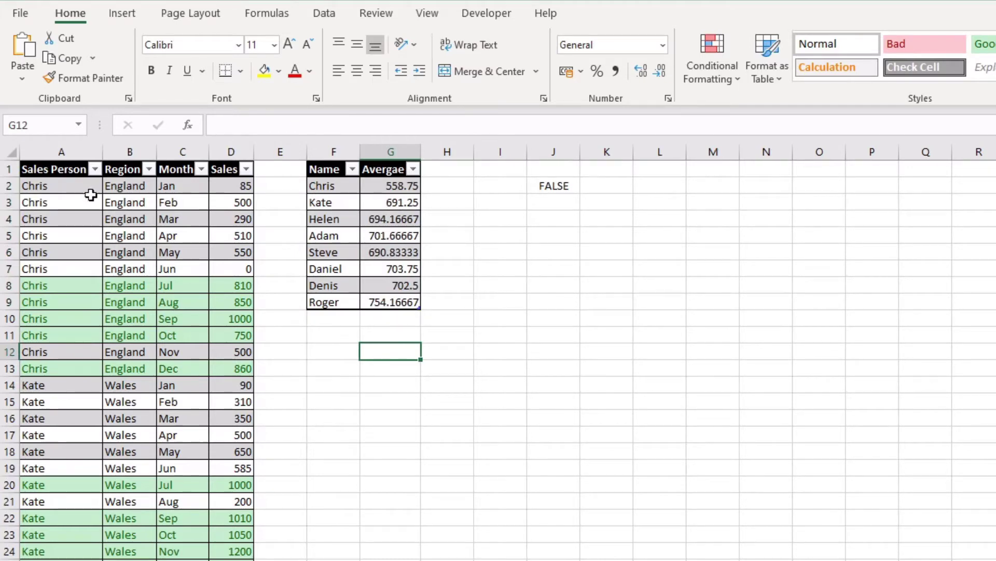
pyautogui.click(68, 186)
pyautogui.click(340, 186)
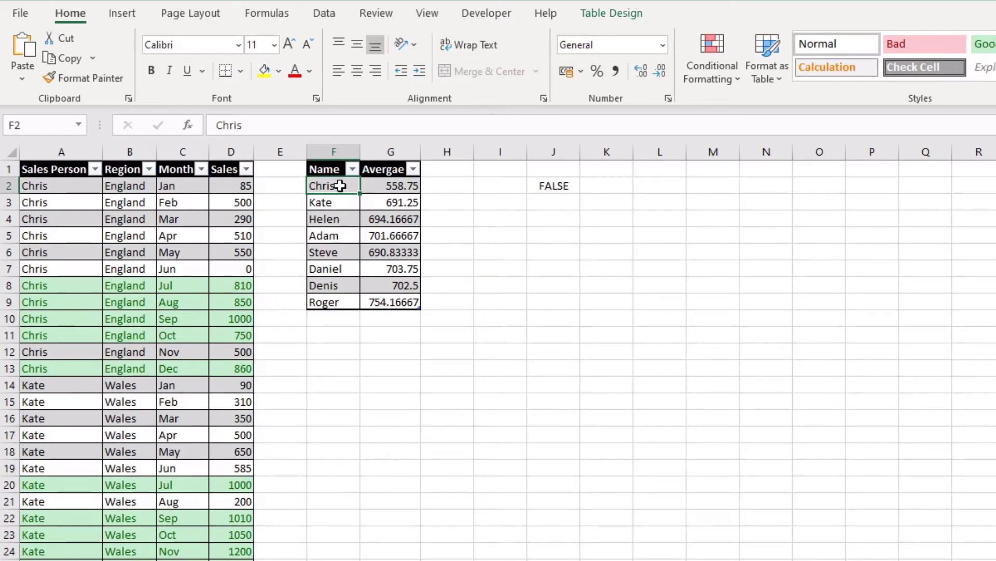
pyautogui.click(228, 265)
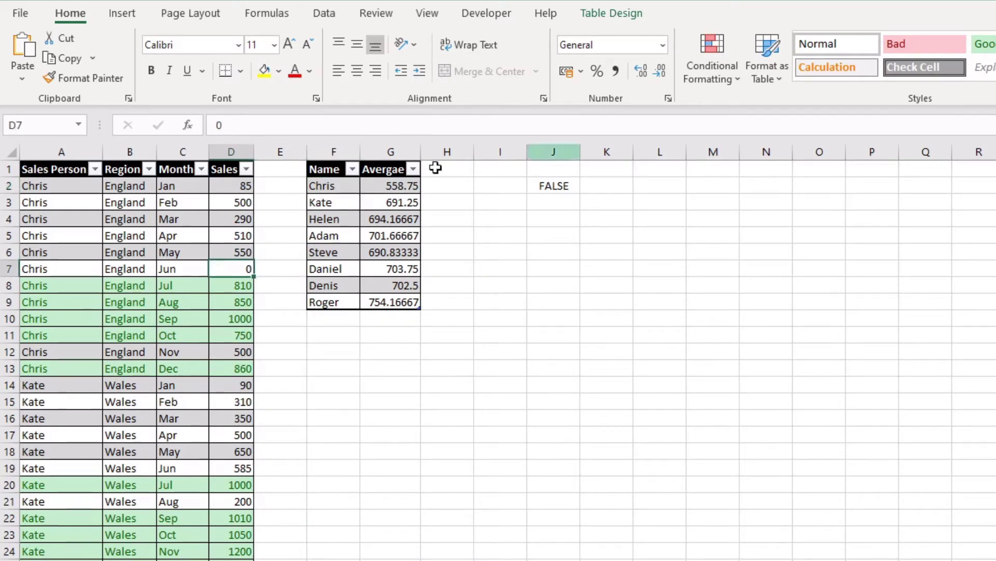
pyautogui.click(125, 190)
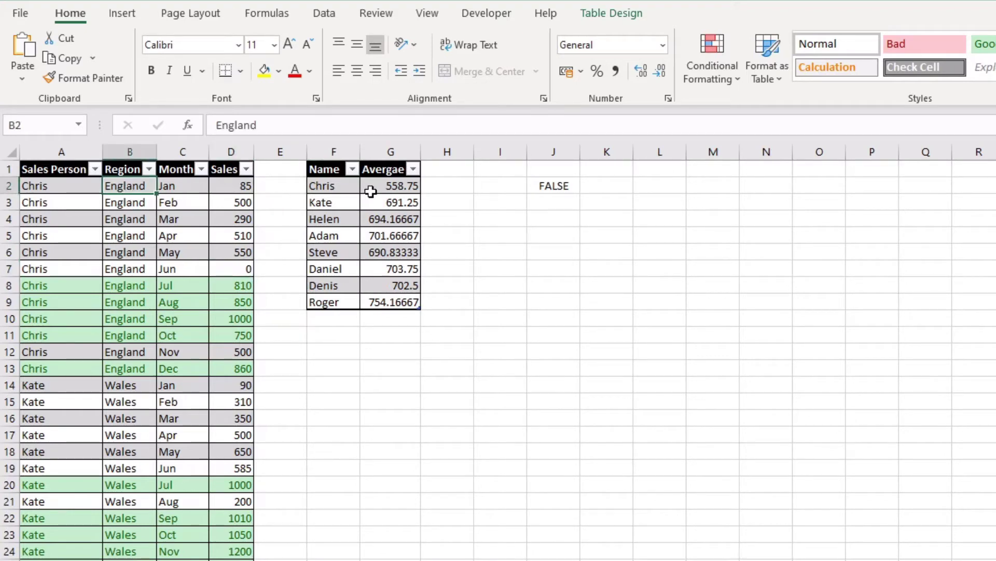
# Step: Delete the existing formula-based conditional formatting rule applied to =$A$2:$D$97 in the sales table
pyautogui.click(716, 77)
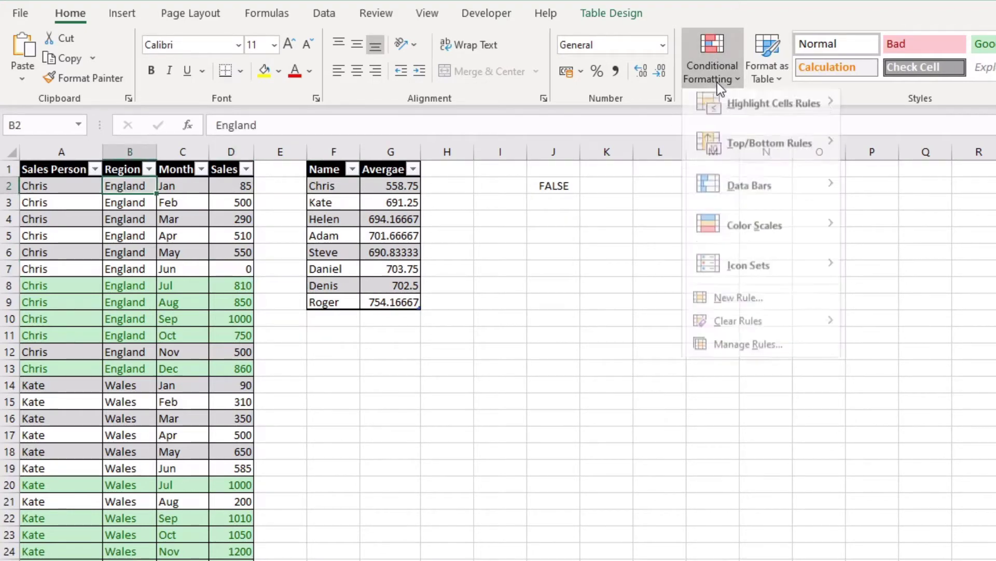
pyautogui.click(766, 356)
pyautogui.click(766, 358)
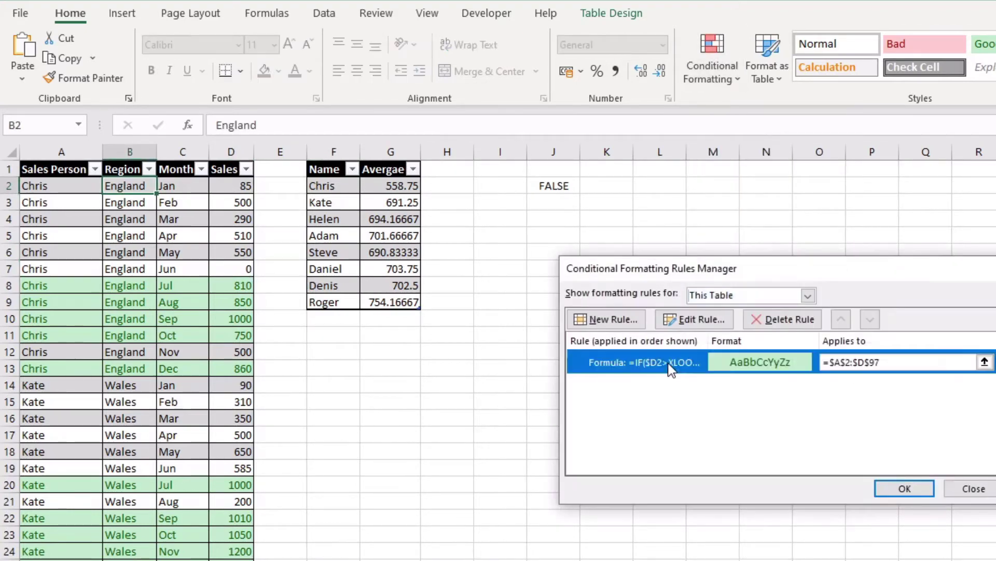
pyautogui.click(787, 321)
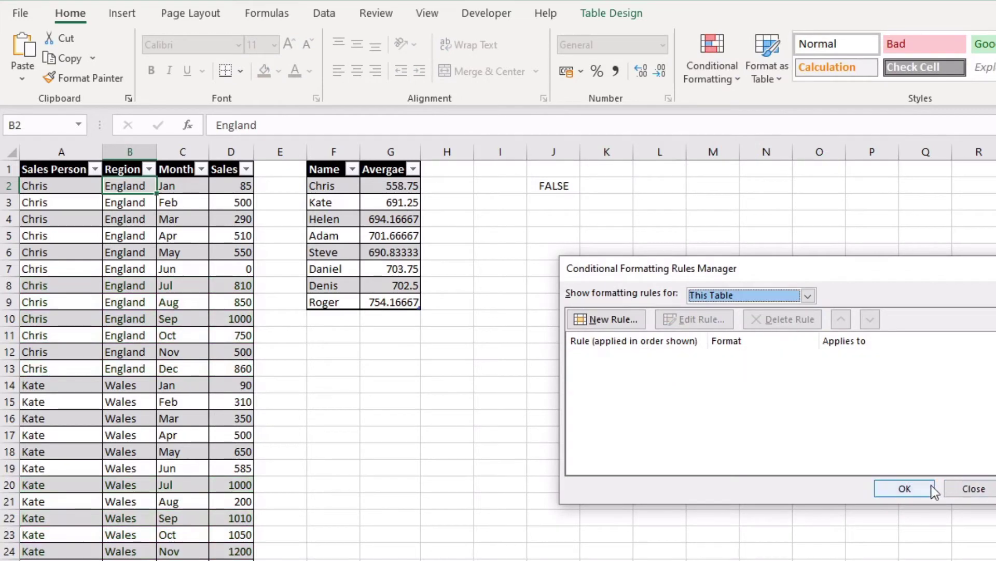
pyautogui.click(905, 487)
pyautogui.click(528, 269)
# Step: Below the IF test formula, write an XLOOKUP formula in J3 that looks up A2 in F2:F9 and returns from G2:G9
pyautogui.click(553, 186)
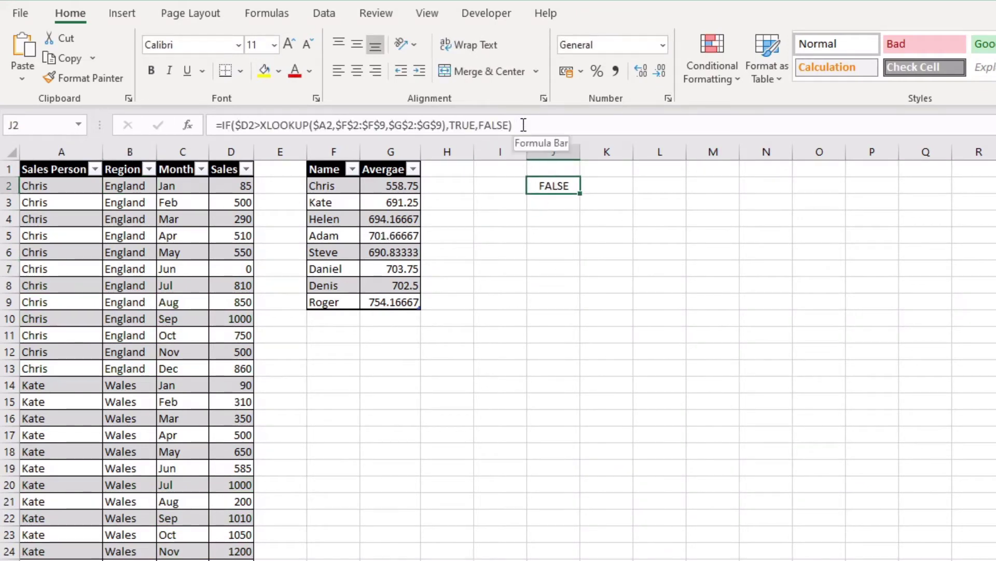
pyautogui.click(550, 204)
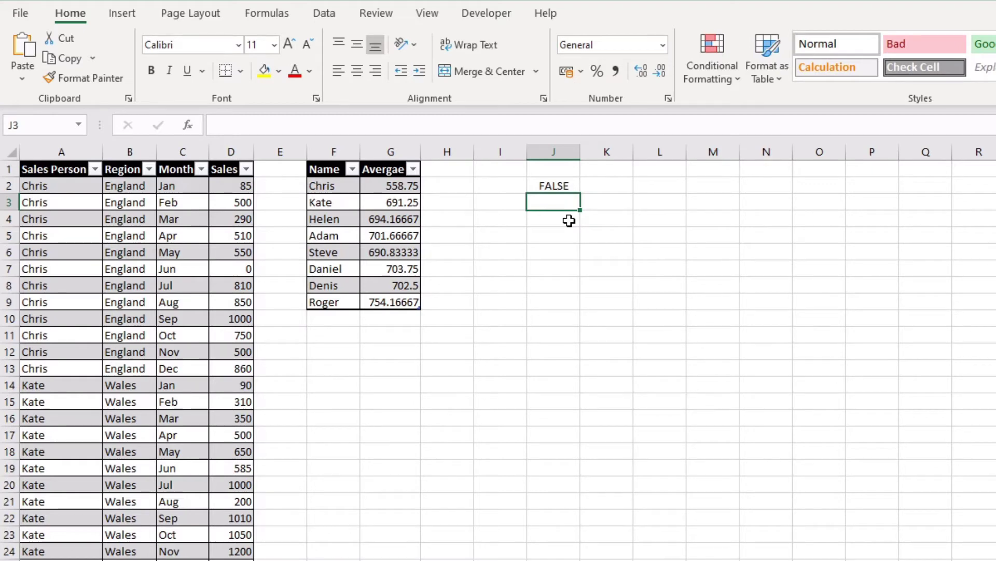
pyautogui.write('=')
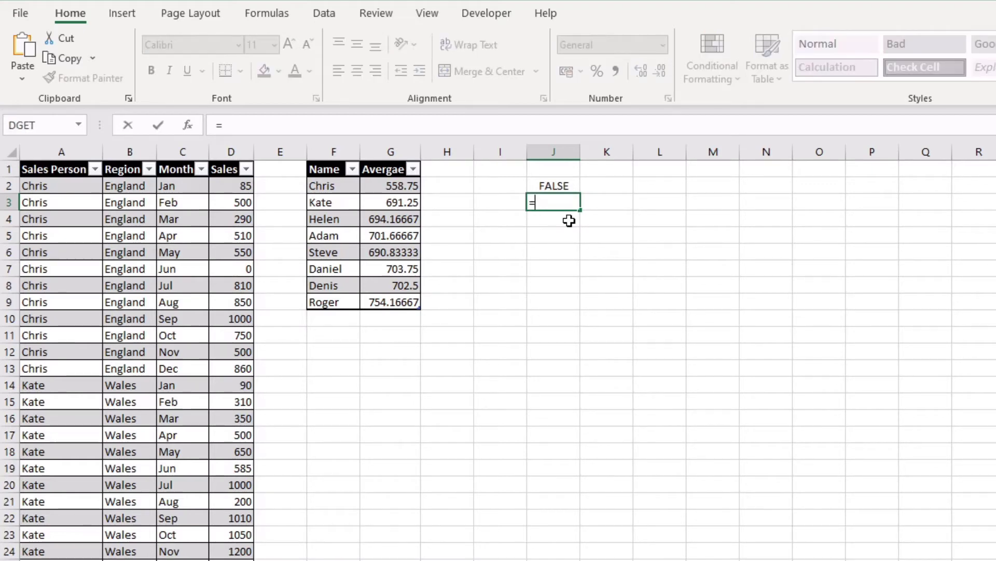
pyautogui.write('xlookup(')
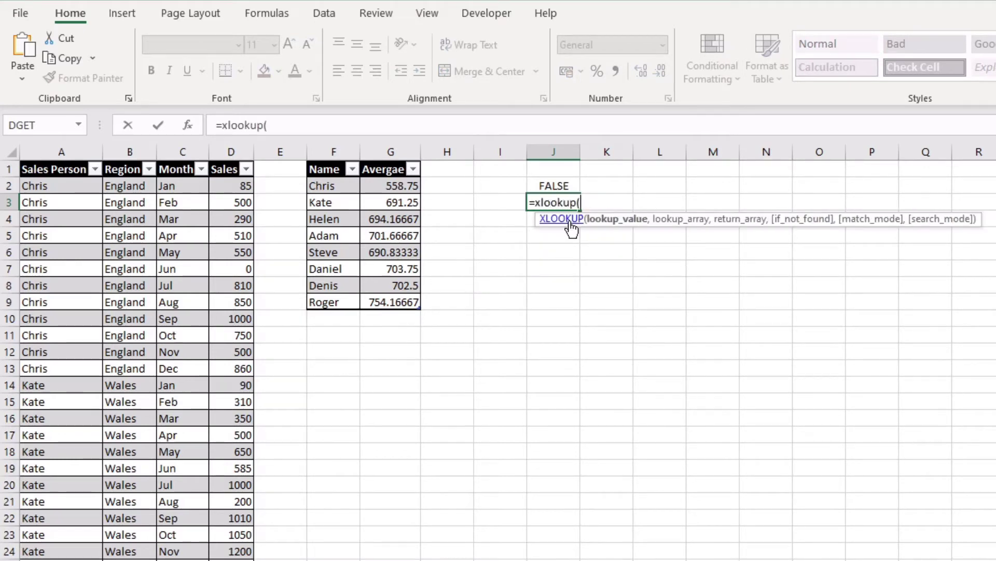
pyautogui.write('a2')
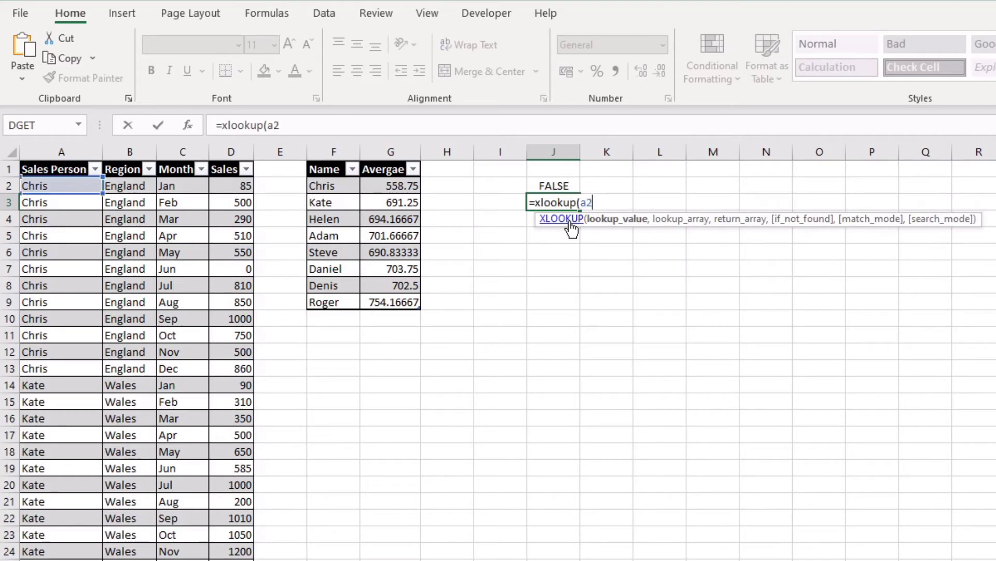
pyautogui.write(',')
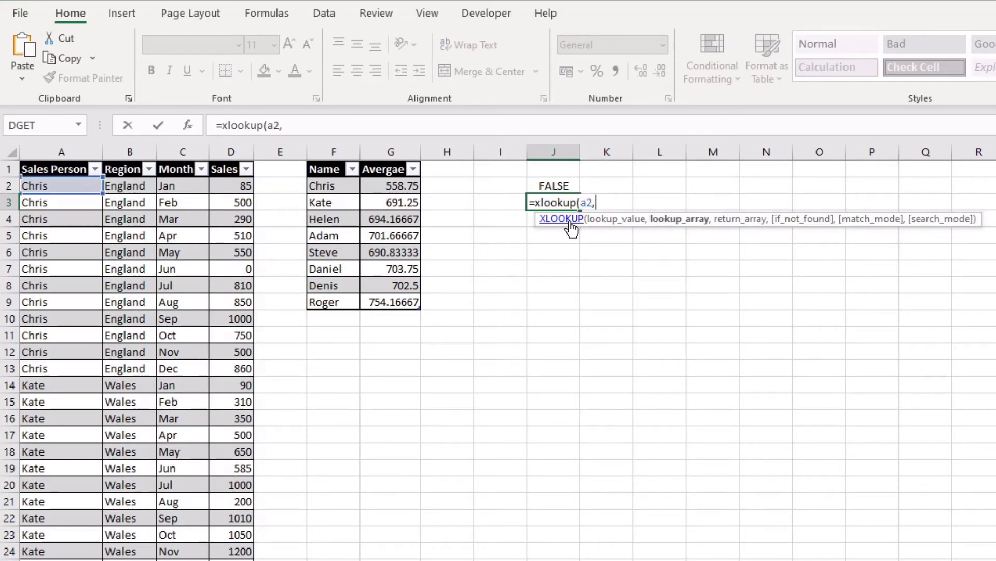
pyautogui.write('f2:f9')
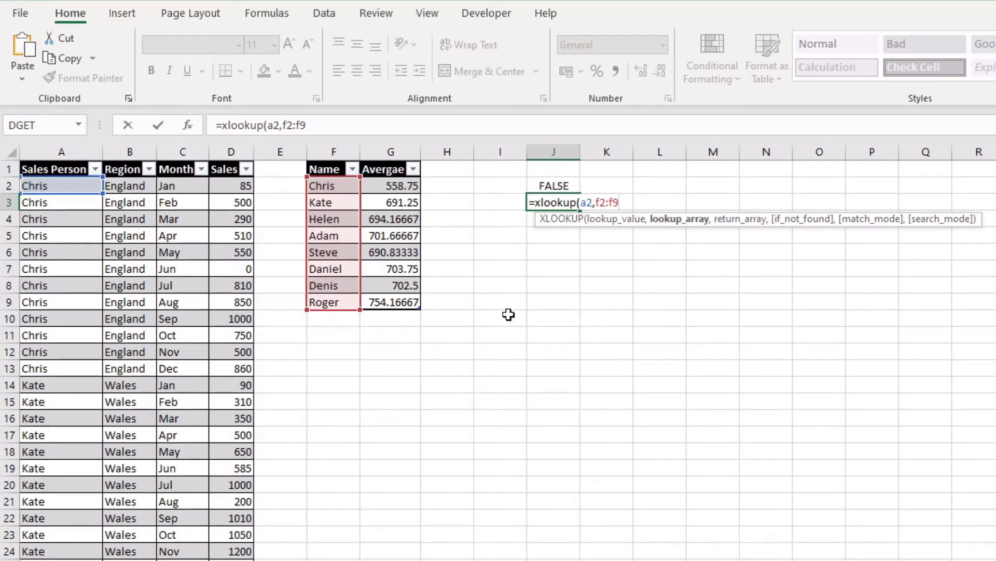
pyautogui.write(',')
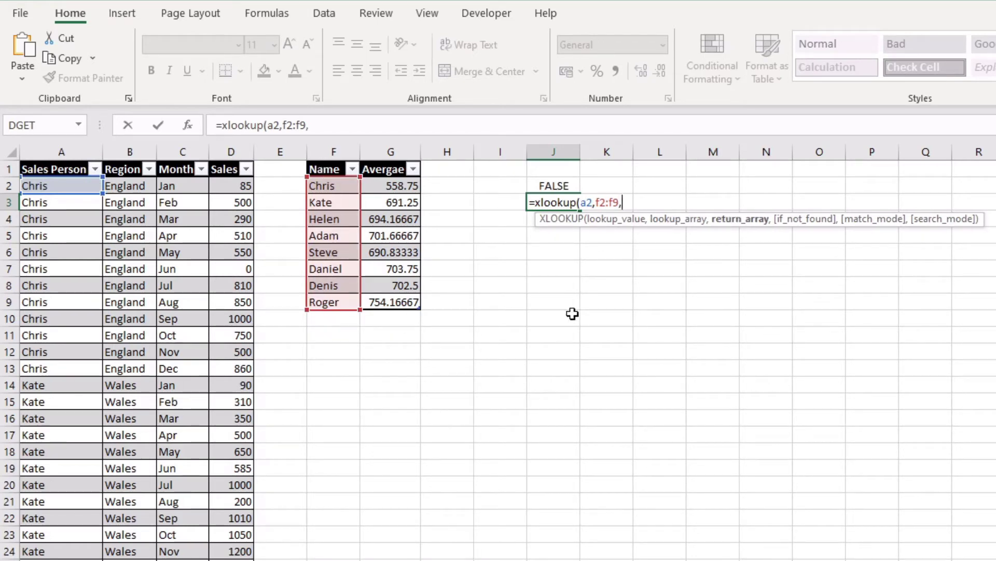
pyautogui.write('g2')
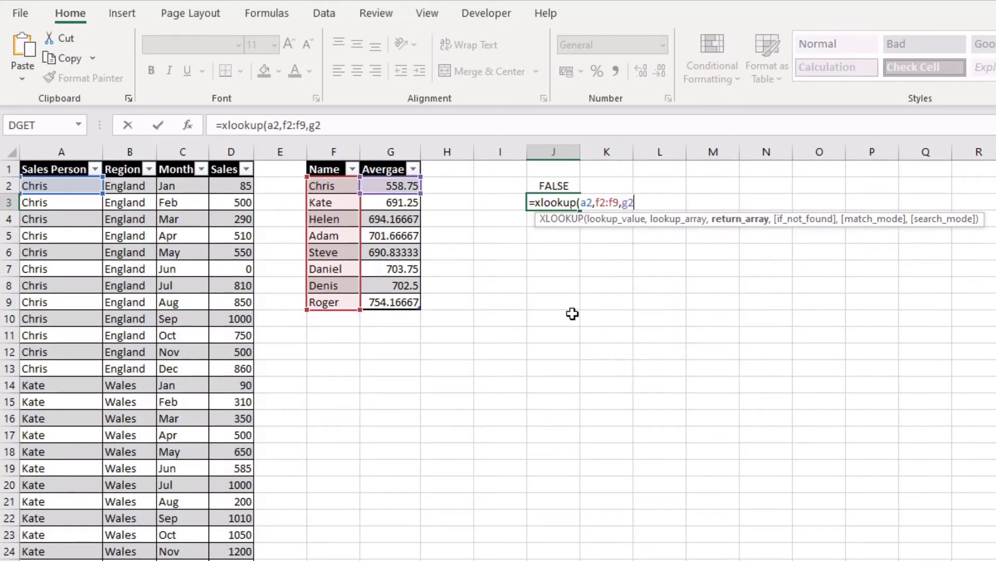
pyautogui.write(':g9')
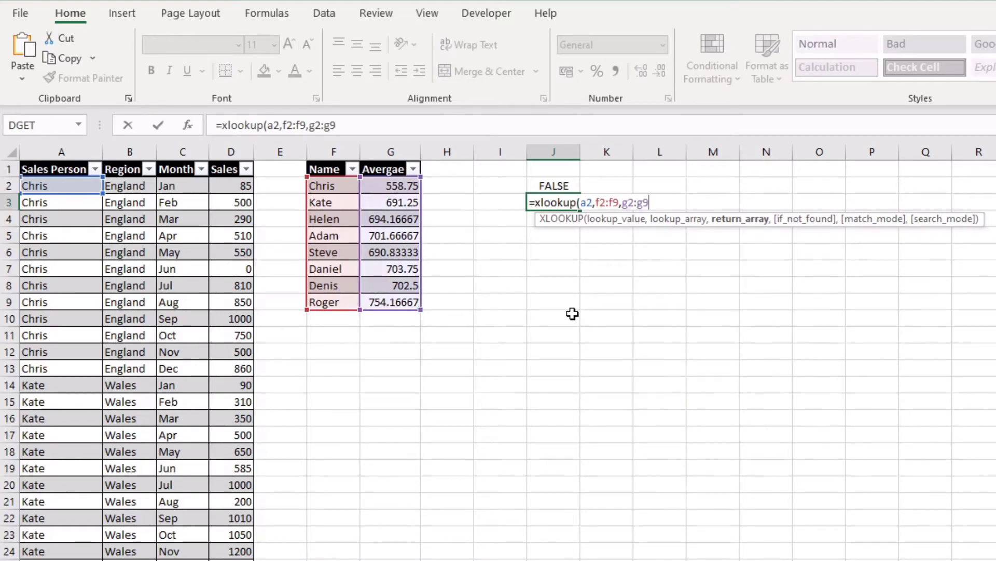
pyautogui.write(')')
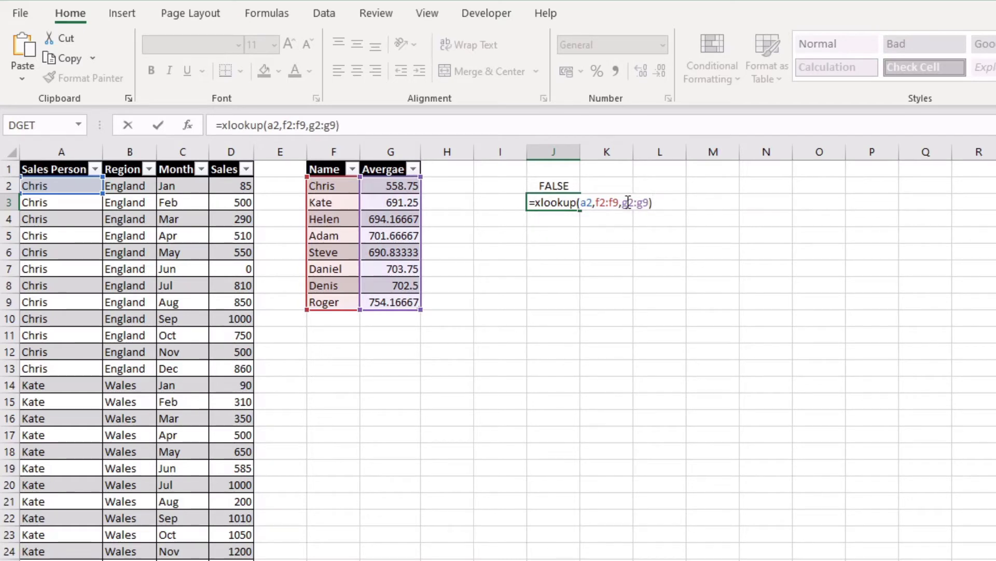
# Step: Make the return range $G$2:$G$9 and the lookup range $F$2:$F$9 absolute in the J3 XLOOKUP formula
pyautogui.moveTo(622, 203); pyautogui.dragTo(648, 206)
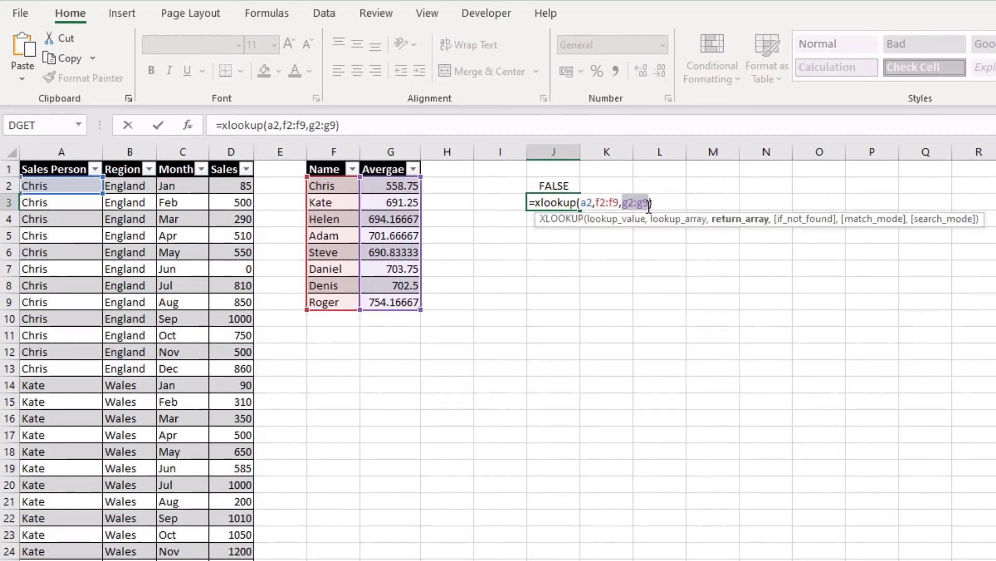
pyautogui.press('F4')
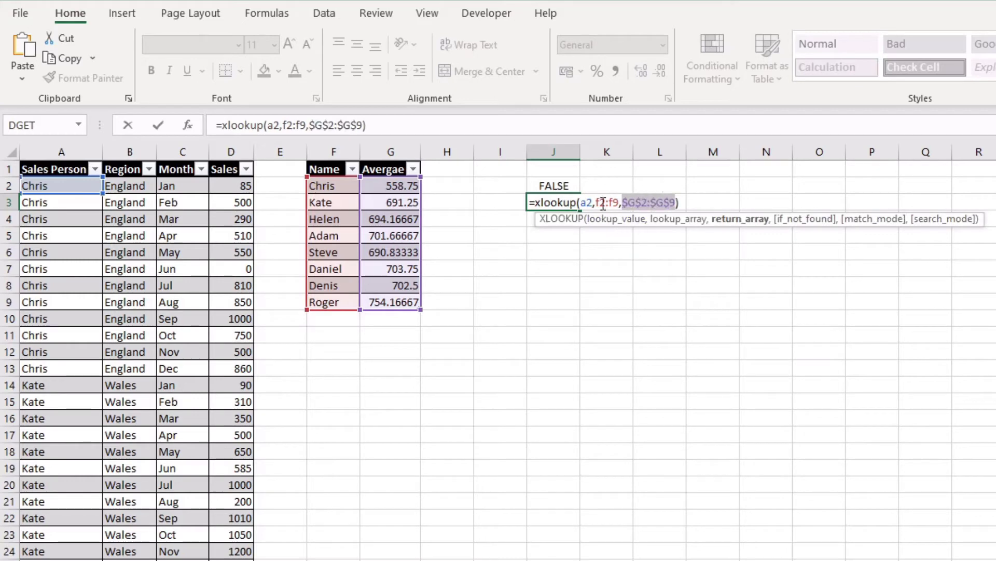
pyautogui.moveTo(596, 203); pyautogui.dragTo(619, 203)
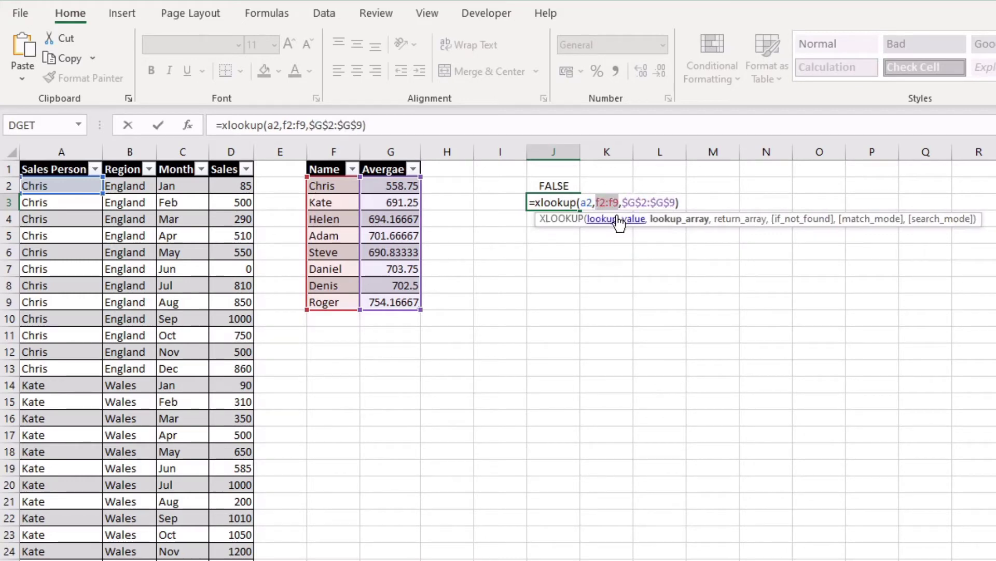
pyautogui.press('F4')
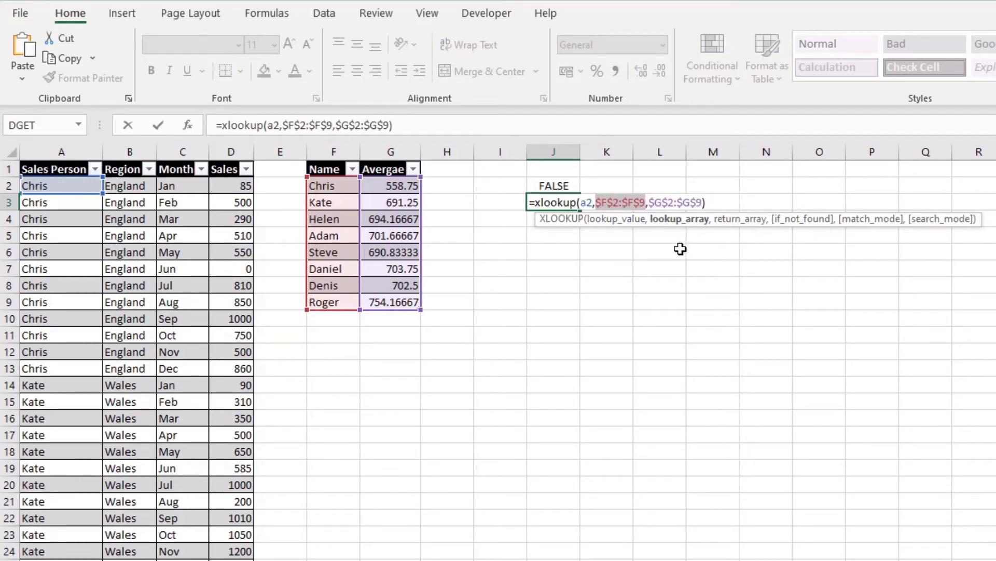
# Step: Lock only the column of the lookup value in the J3 XLOOKUP formula so it reads $A2, and enter the formula
pyautogui.moveTo(580, 202); pyautogui.dragTo(593, 203)
pyautogui.press('F4')
pyautogui.press('F4')
pyautogui.press('F4')
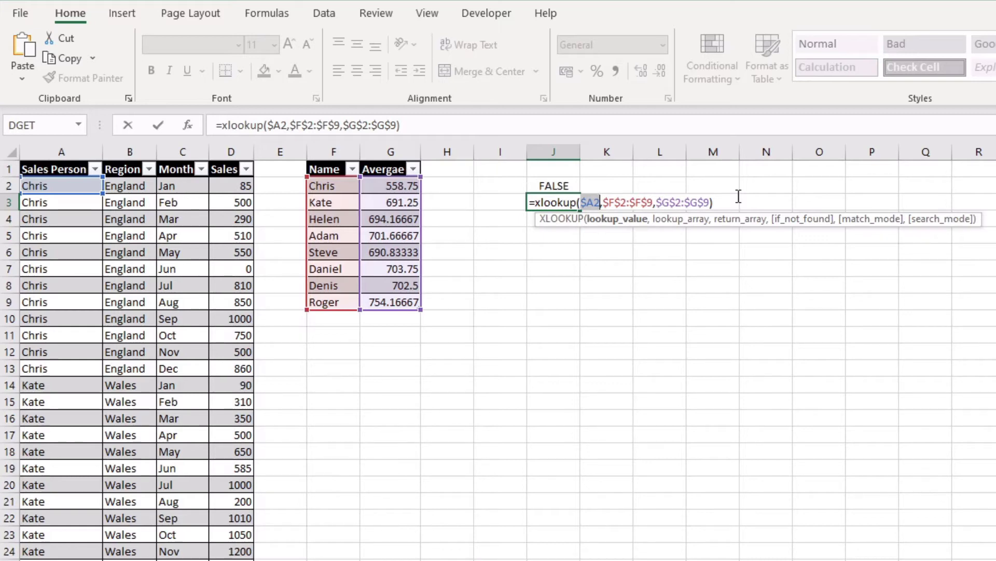
pyautogui.press('Return')
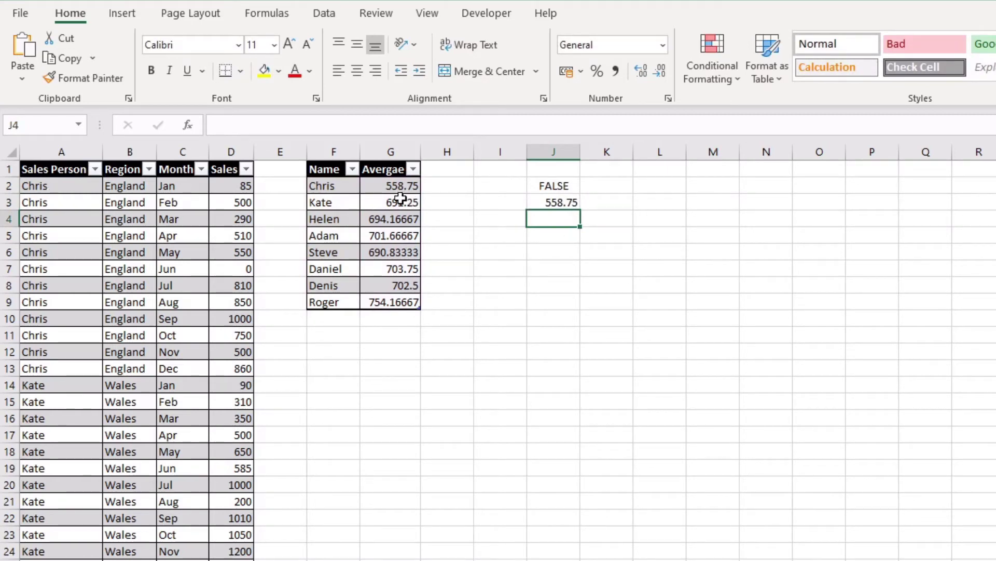
# Step: Wrap the J3 XLOOKUP in an IF that tests whether D2 is greater than the looked-up average, returning TRUE or FALSE
pyautogui.click(561, 204)
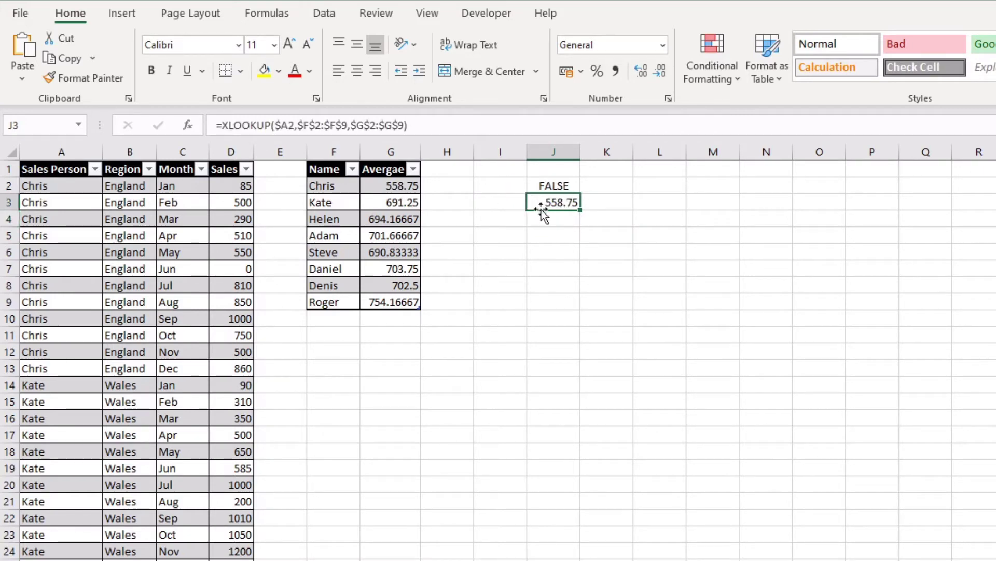
pyautogui.click(222, 125)
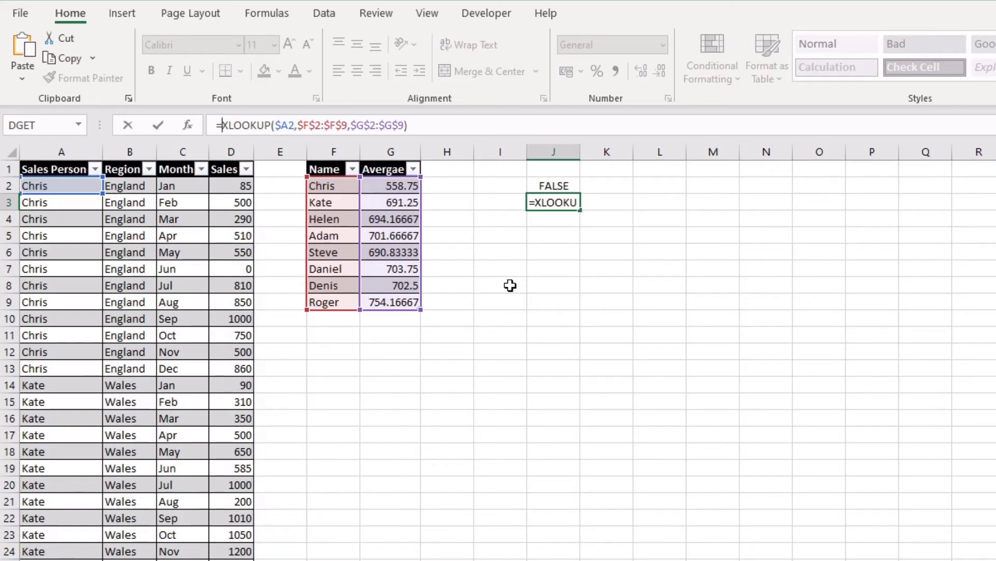
pyautogui.write('if(')
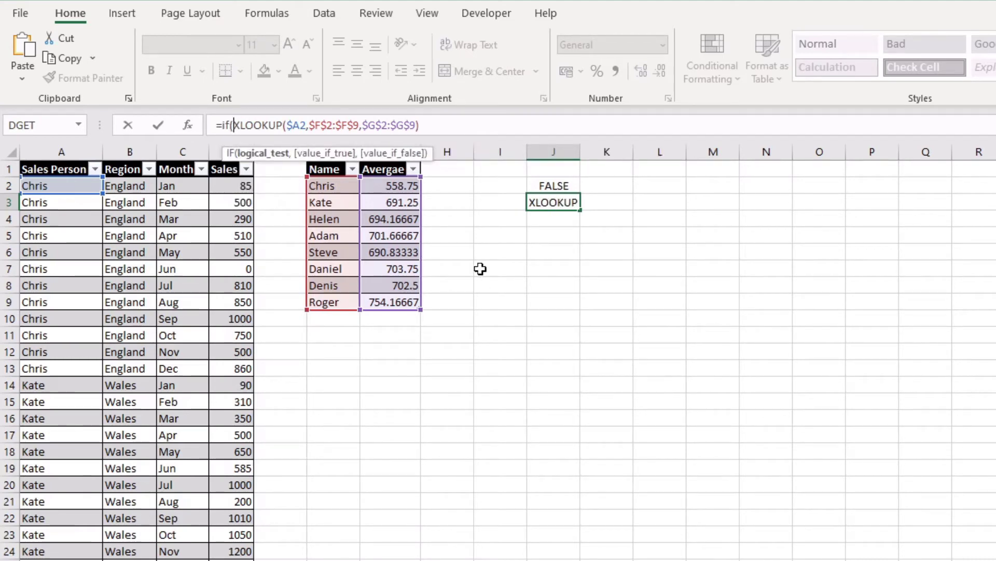
pyautogui.write('d2')
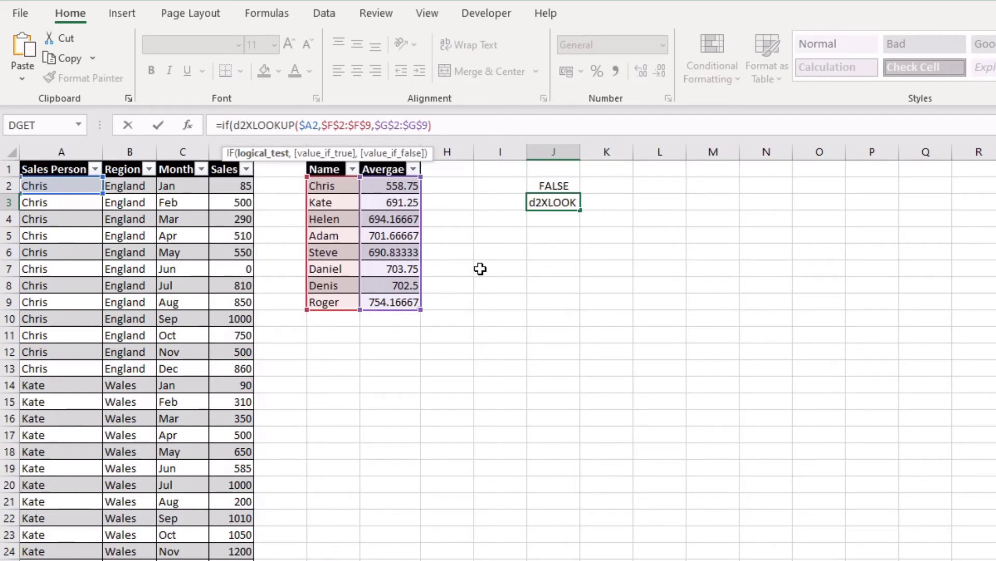
pyautogui.write('>')
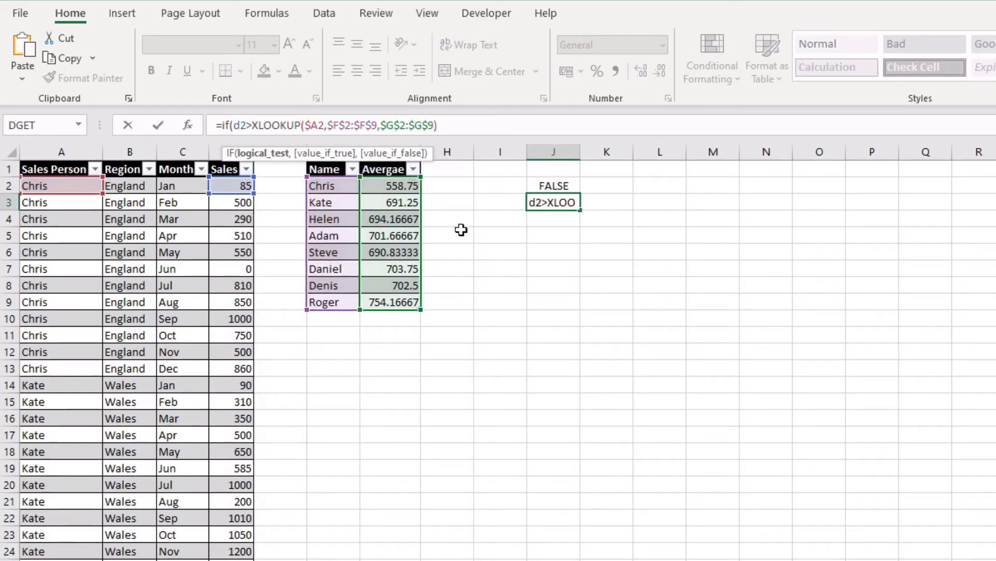
pyautogui.click(464, 125)
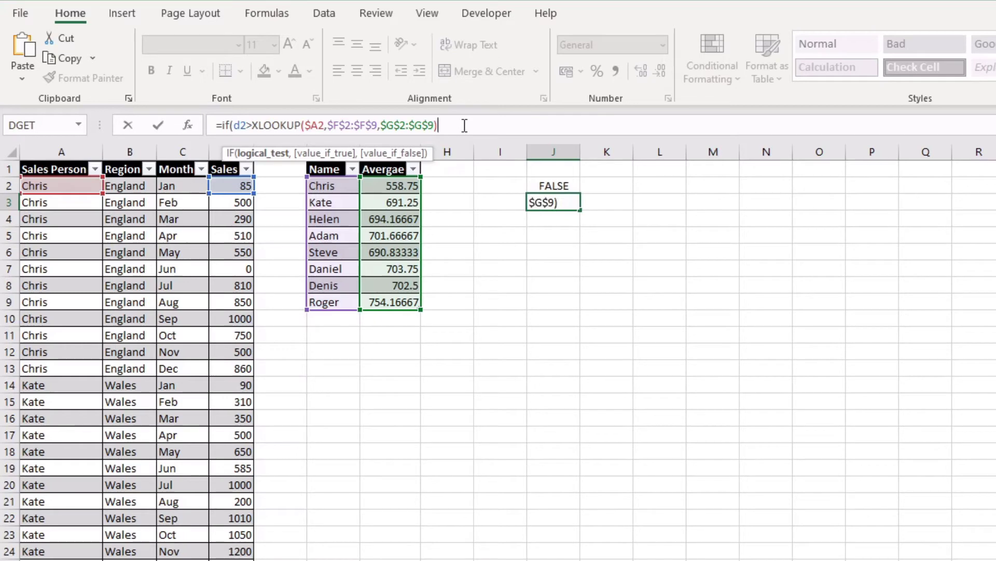
pyautogui.write(',')
pyautogui.write('TRU')
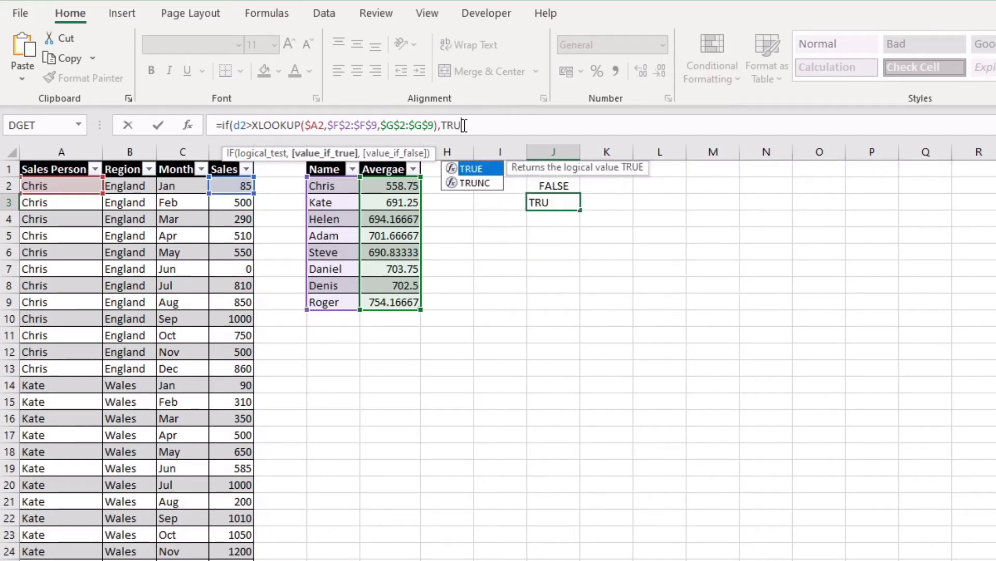
pyautogui.write('E,')
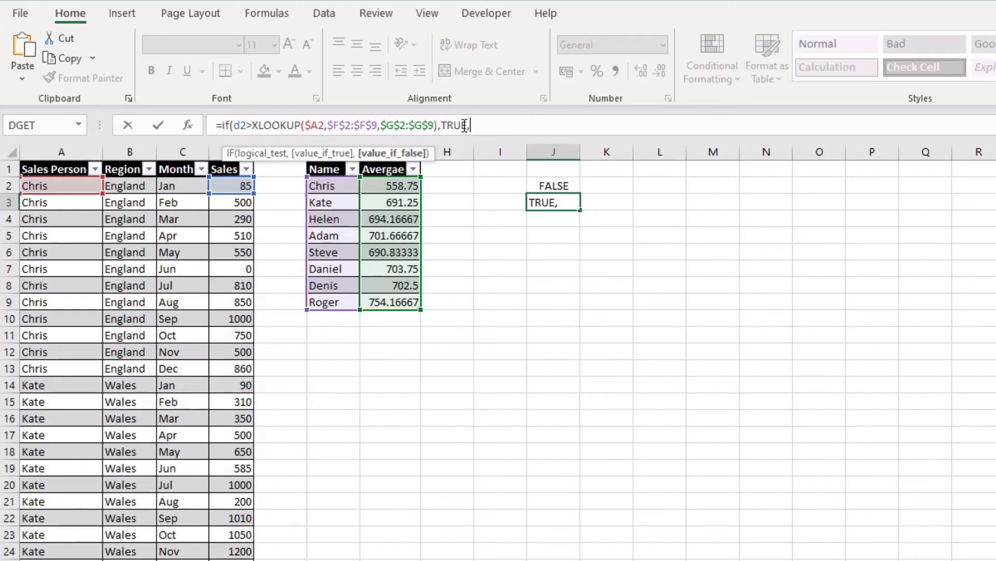
pyautogui.write('FALSE)')
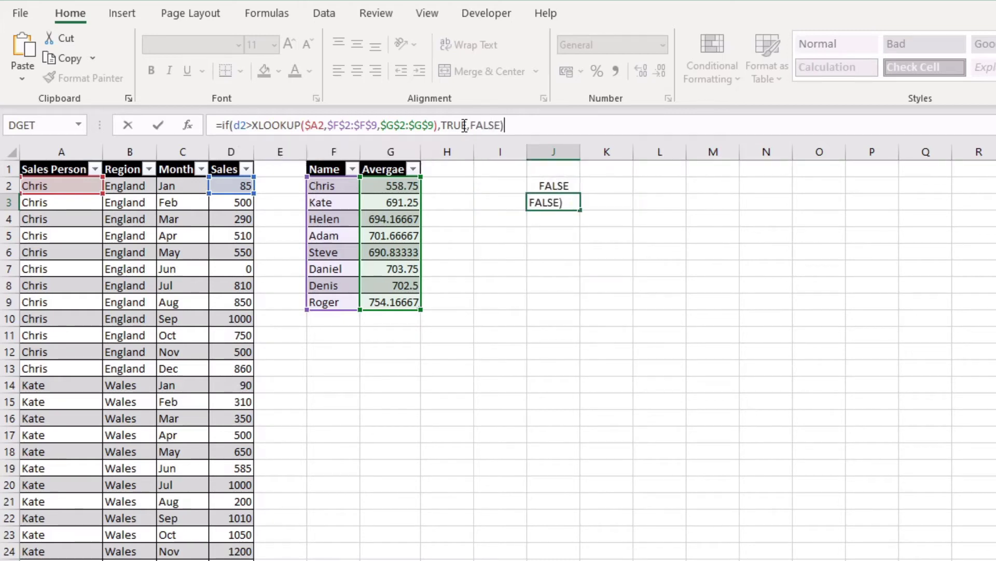
pyautogui.press('Return')
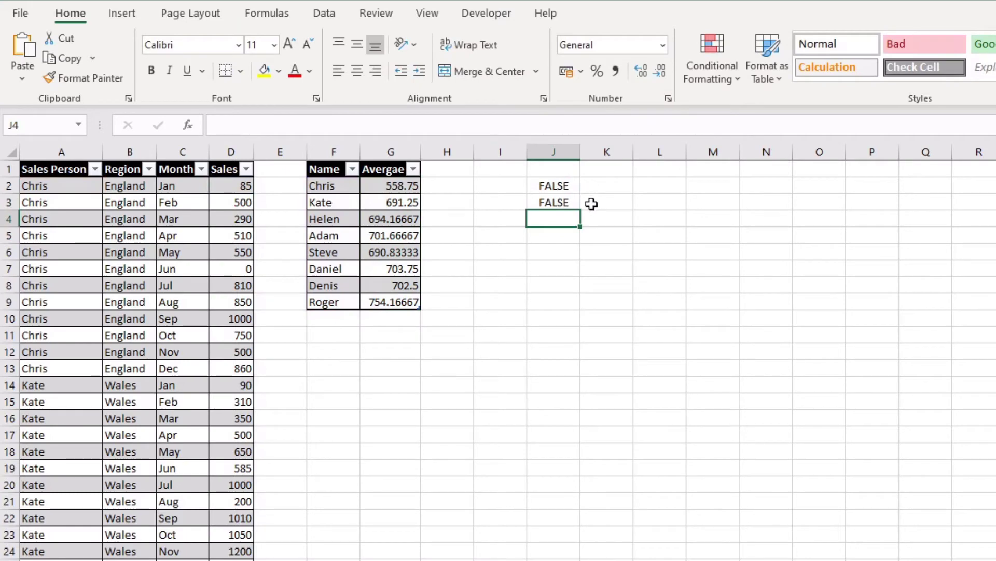
# Step: Make the column of the D2 reference absolute in the J3 IF formula so it reads $D2
pyautogui.click(571, 201)
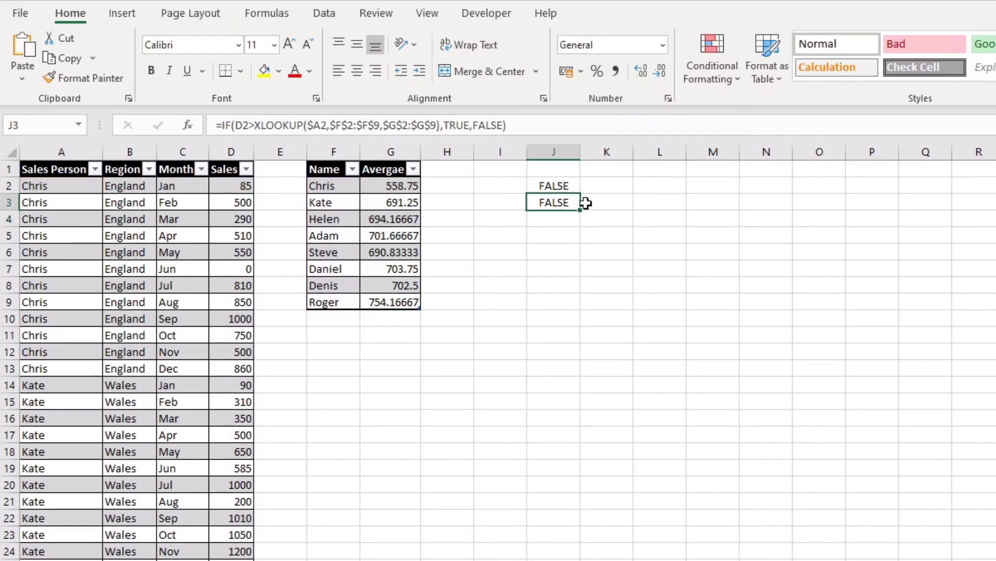
pyautogui.click(238, 126)
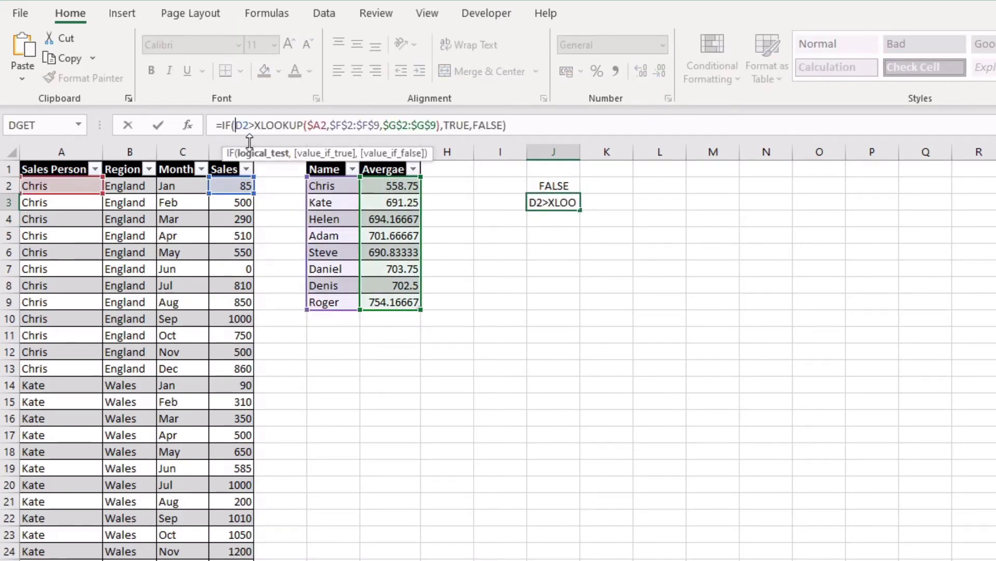
pyautogui.write('$')
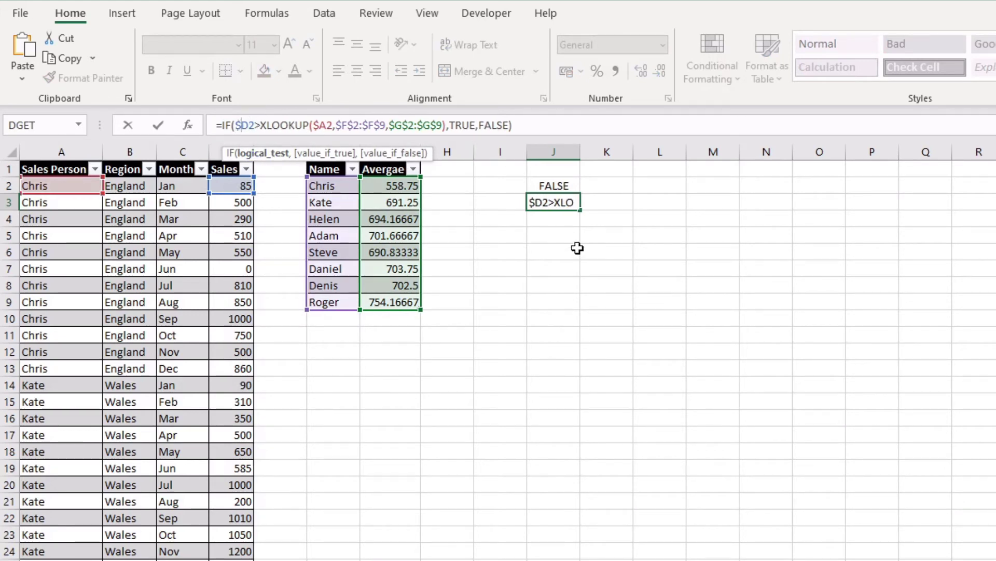
pyautogui.press('Return')
# Step: Copy the full text of the IF and XLOOKUP formula in J3, leaving the cell unchanged
pyautogui.click(545, 202)
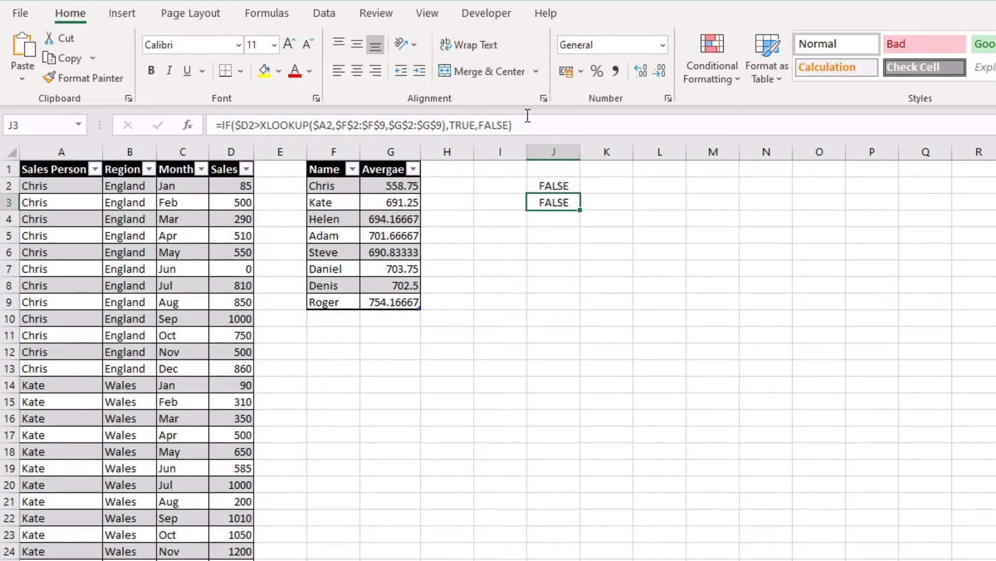
pyautogui.moveTo(514, 125); pyautogui.dragTo(543, 132)
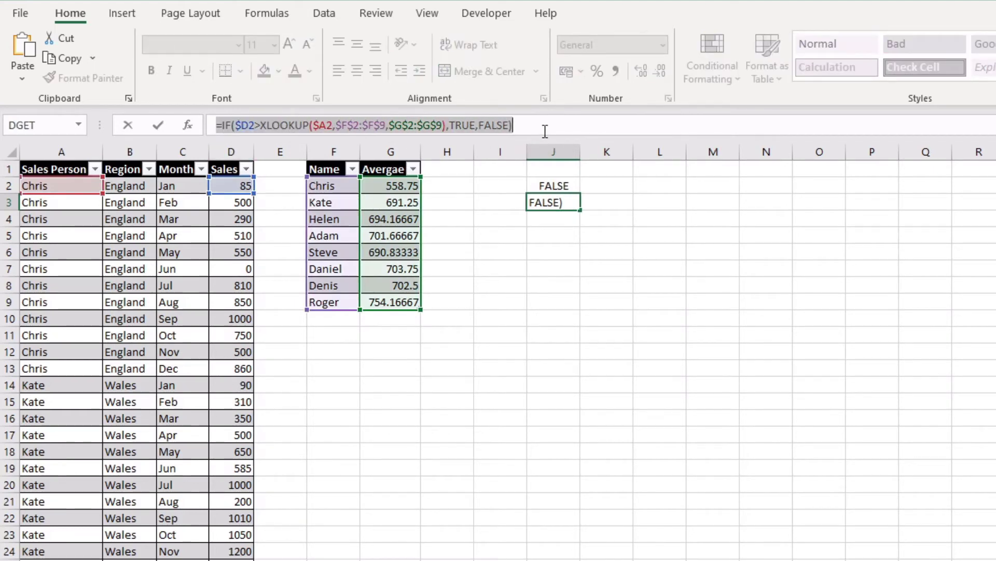
pyautogui.rightClick(504, 125)
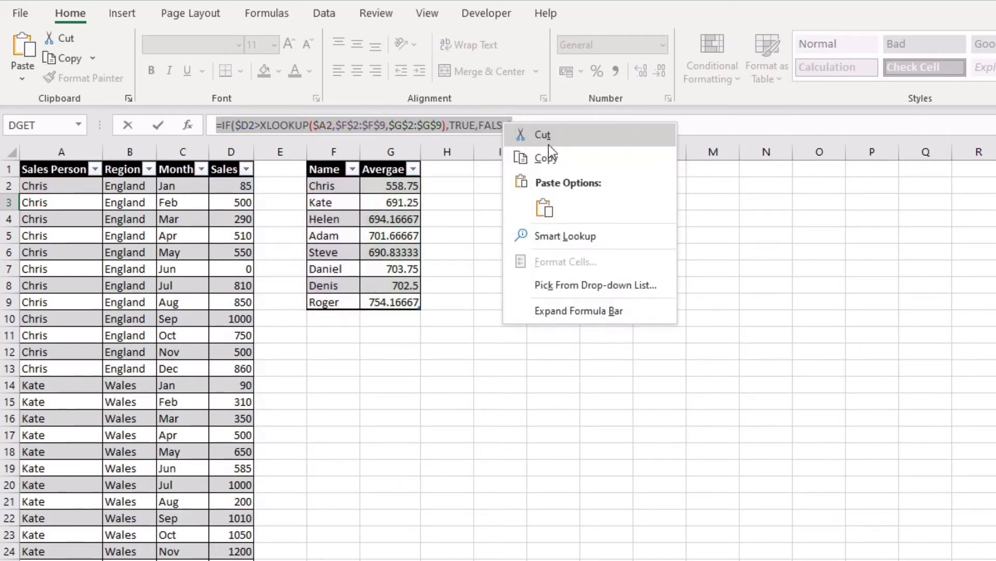
pyautogui.click(541, 155)
pyautogui.press('Escape')
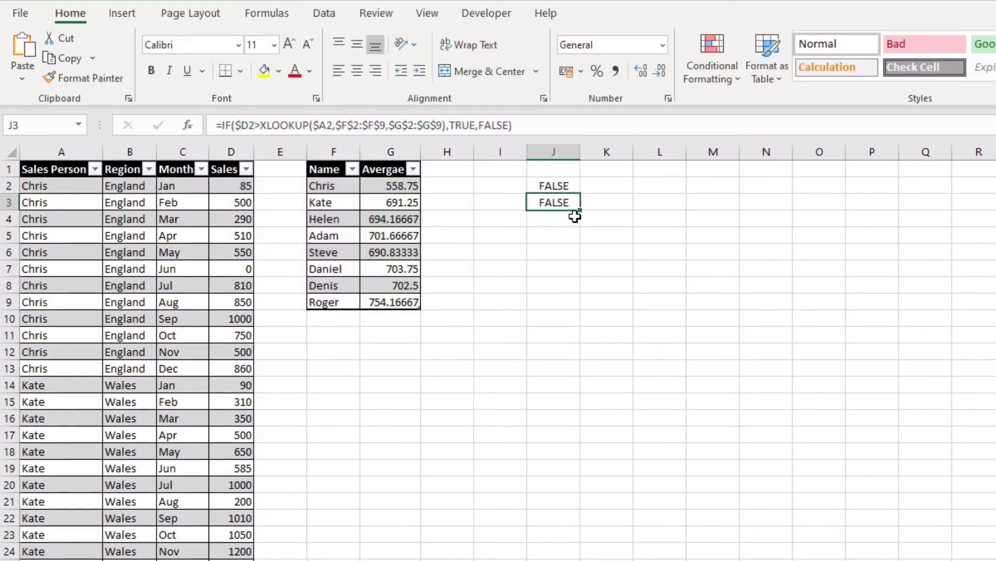
# Step: Add a Greater Than 85 conditional formatting rule to sales cell D2 with Green Fill with Dark Green Text
pyautogui.click(226, 187)
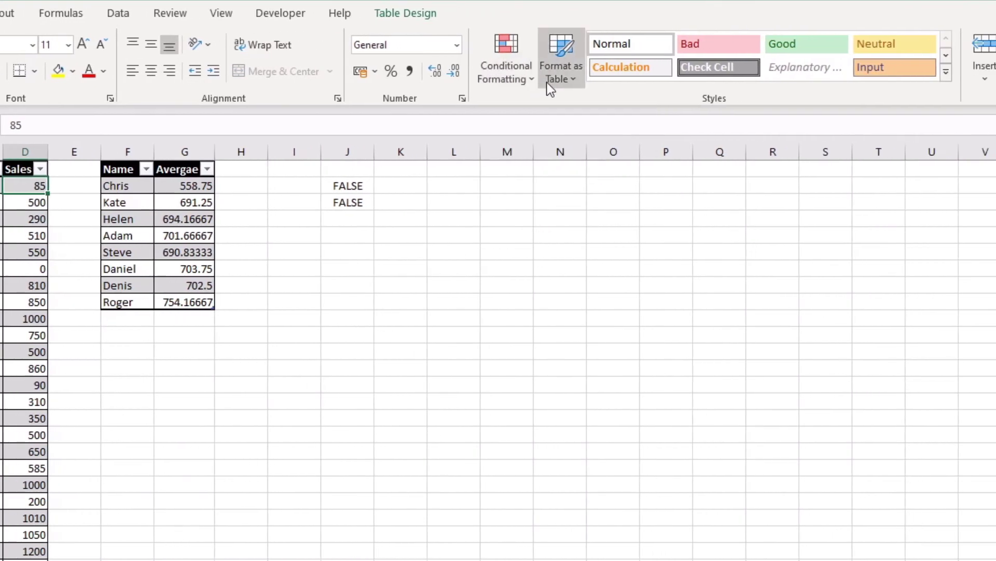
pyautogui.click(612, 78)
pyautogui.moveTo(539, 103)
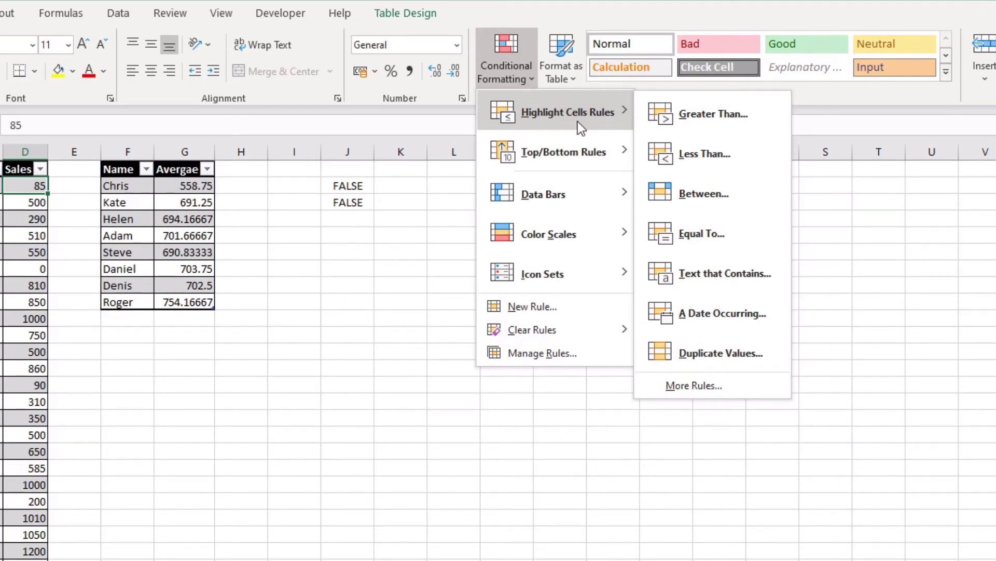
pyautogui.click(720, 116)
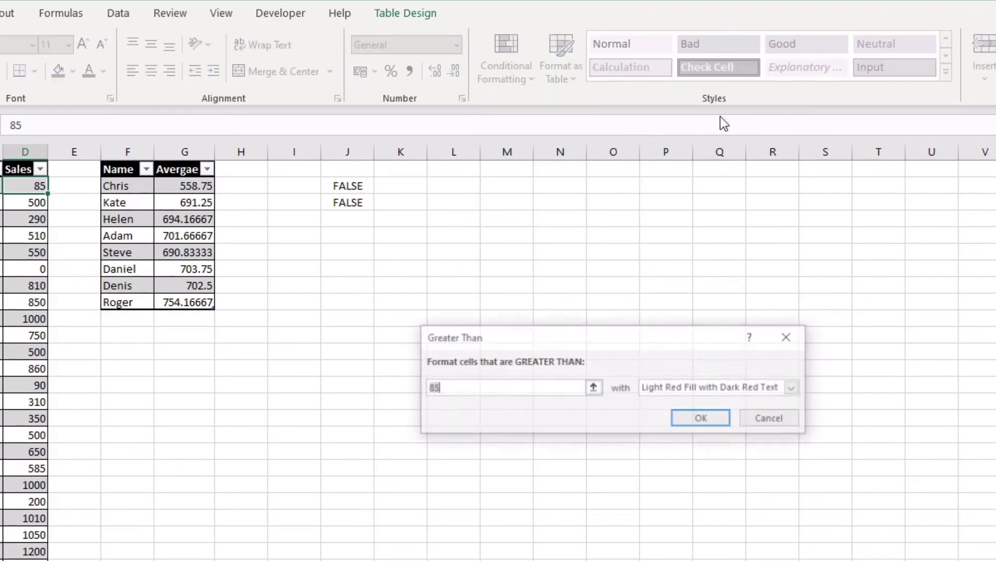
pyautogui.click(795, 389)
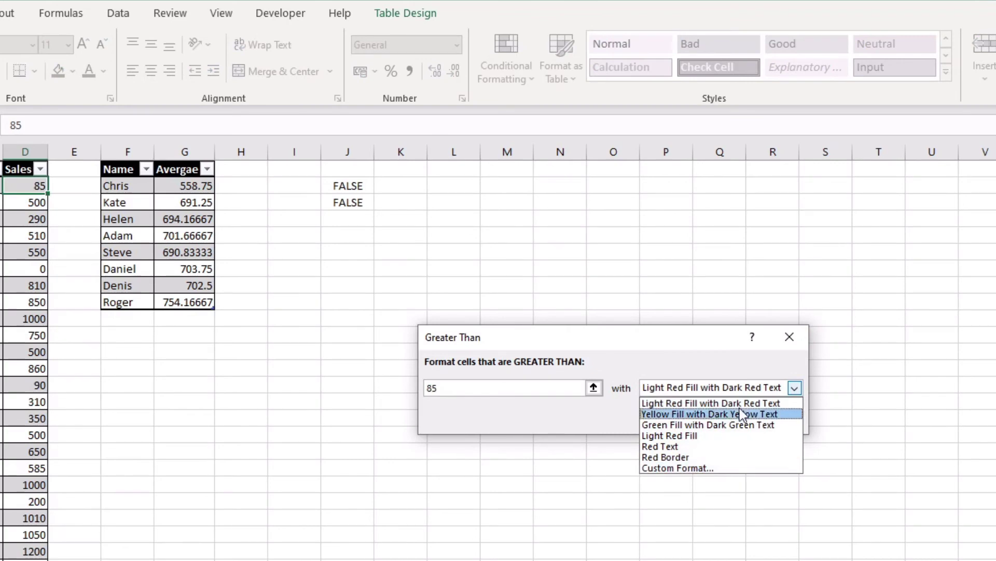
pyautogui.click(698, 424)
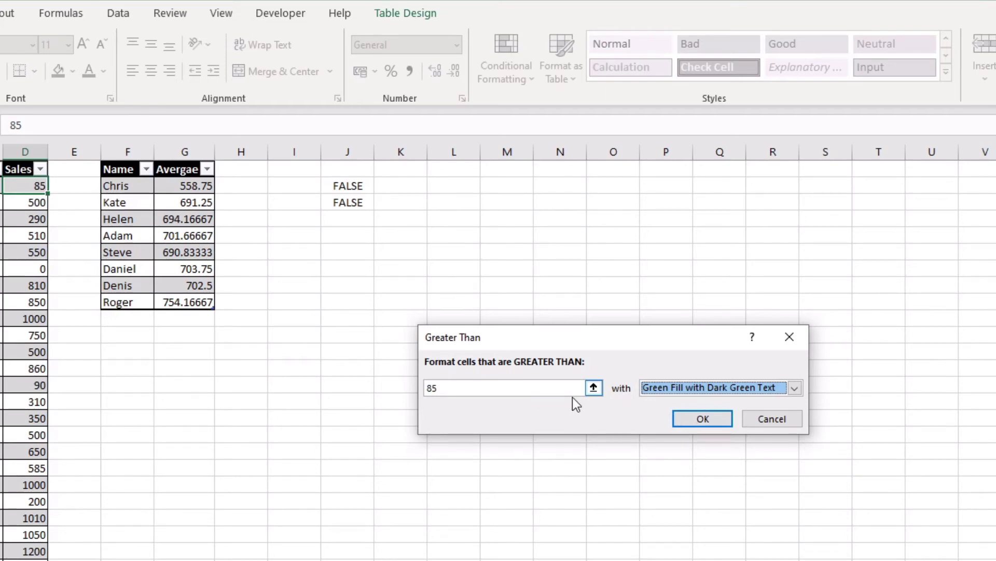
pyautogui.click(703, 420)
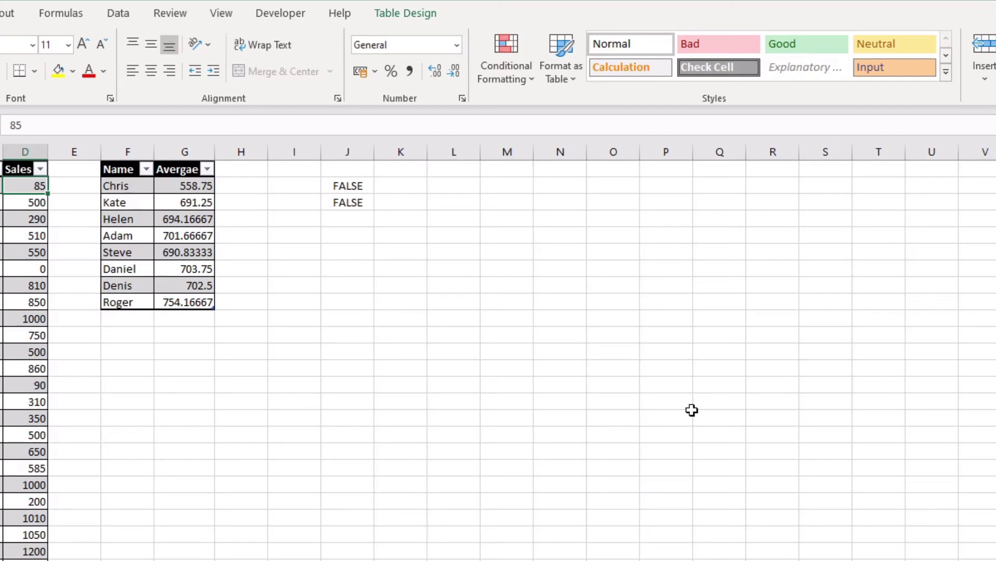
# Step: Change the D2 rule to a formula-based one using the copied =IF($D2>XLOOKUP($A2,$F$2:$F$9,$G$2:$G$9),TRUE,FALSE)
pyautogui.click(510, 80)
pyautogui.click(559, 353)
pyautogui.click(478, 362)
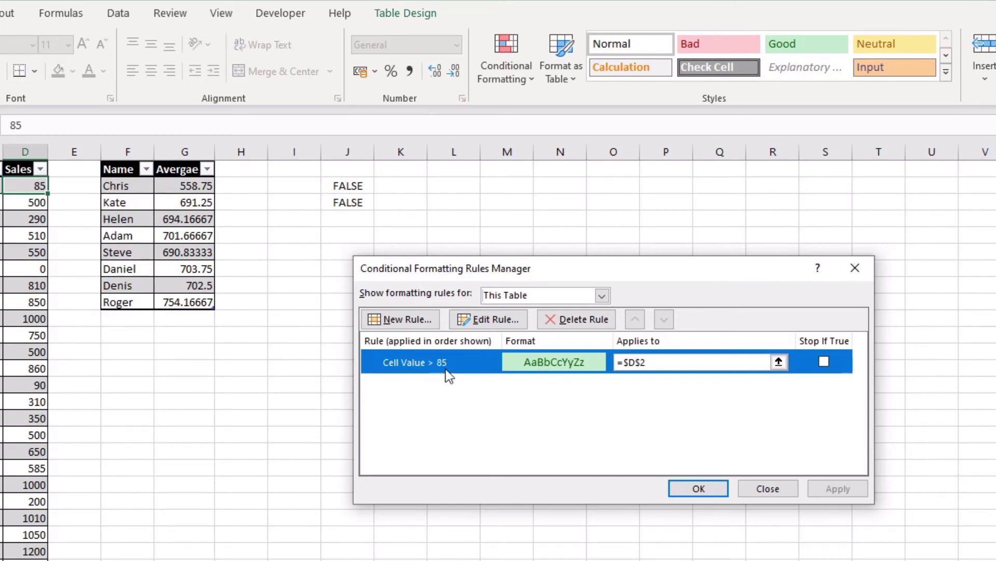
pyautogui.click(480, 320)
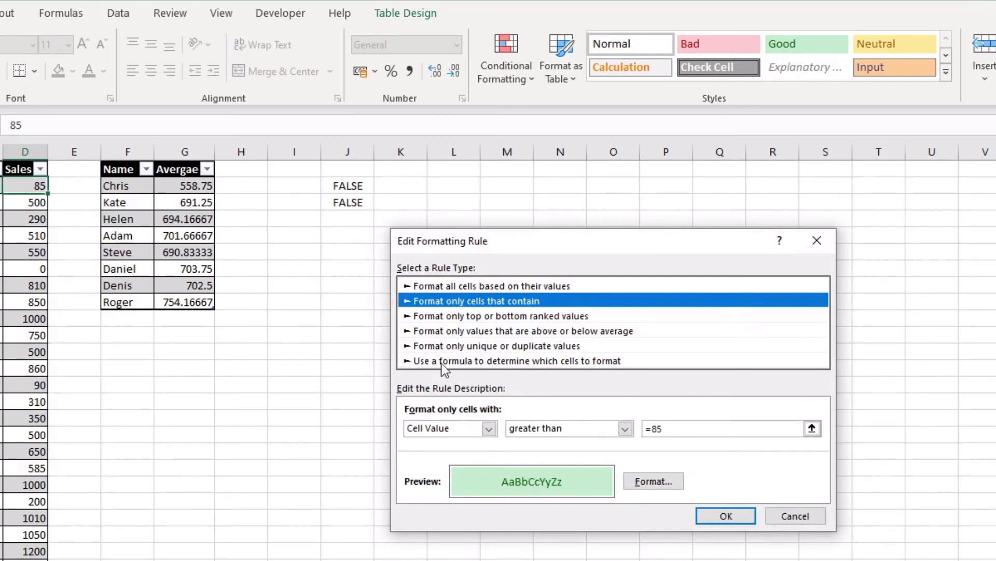
pyautogui.click(578, 363)
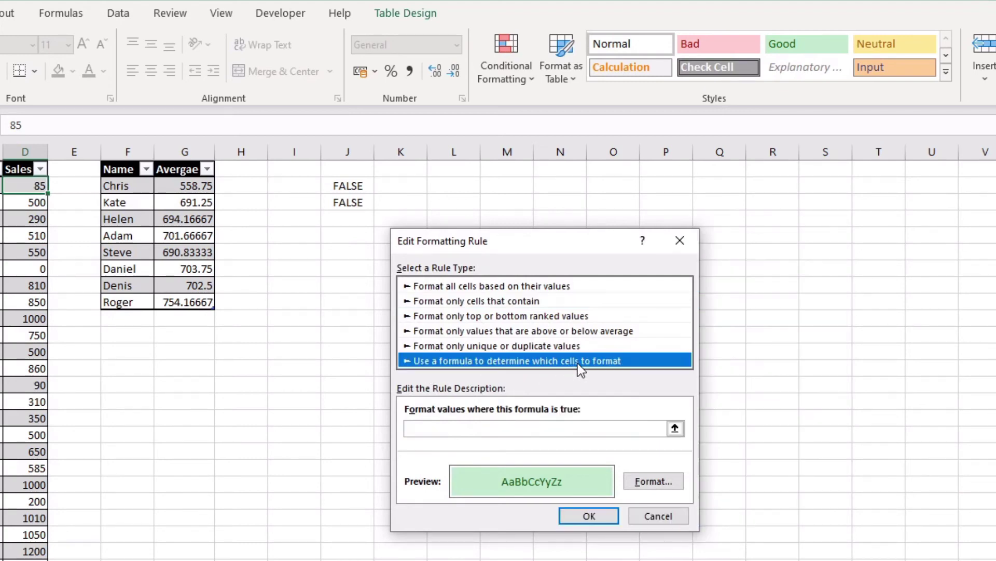
pyautogui.click(425, 431)
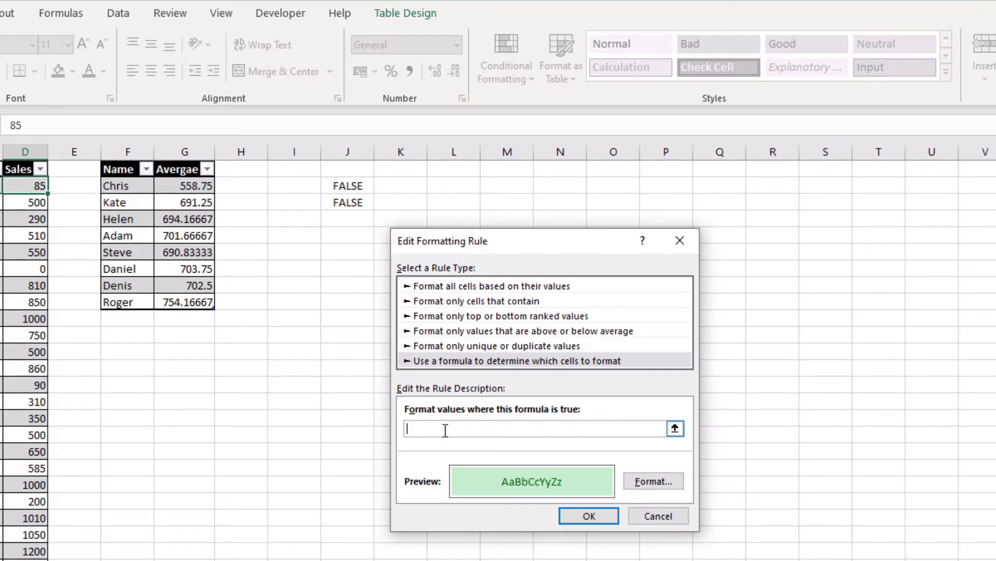
pyautogui.hotkey('ctrl', 'v')
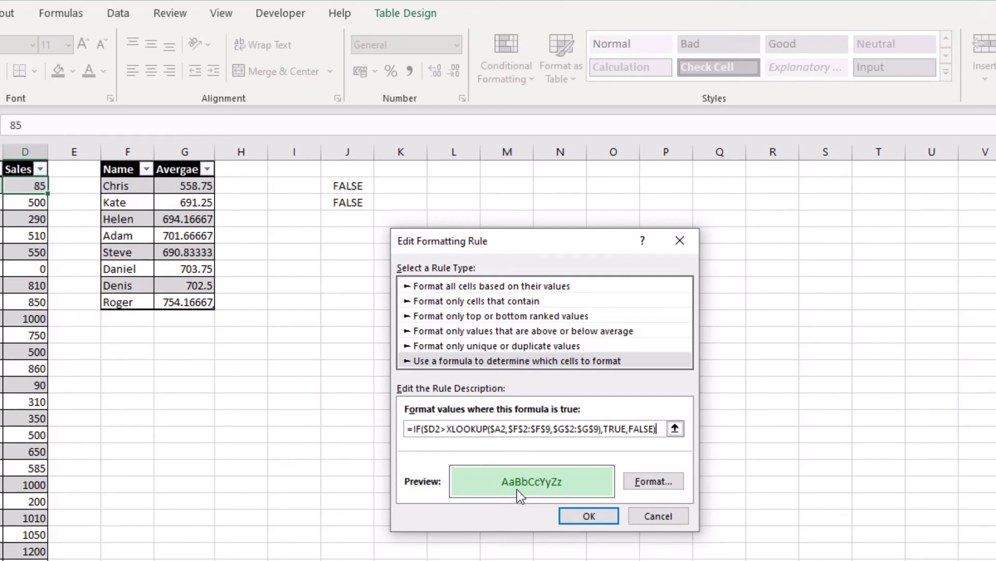
pyautogui.click(585, 518)
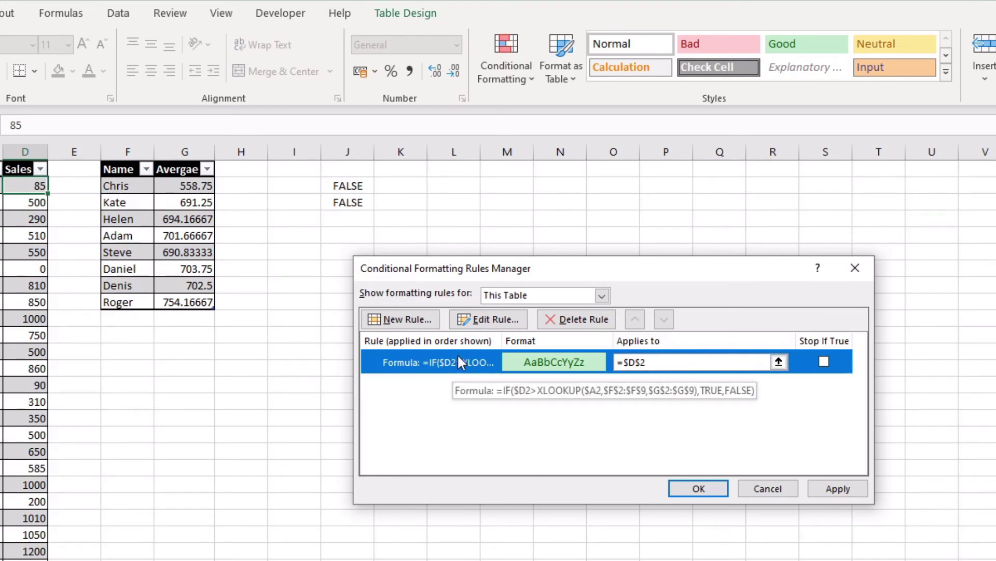
# Step: Extend the formula-based conditional formatting rule to the range =$A$2:$D$97 and apply it
pyautogui.click(655, 362)
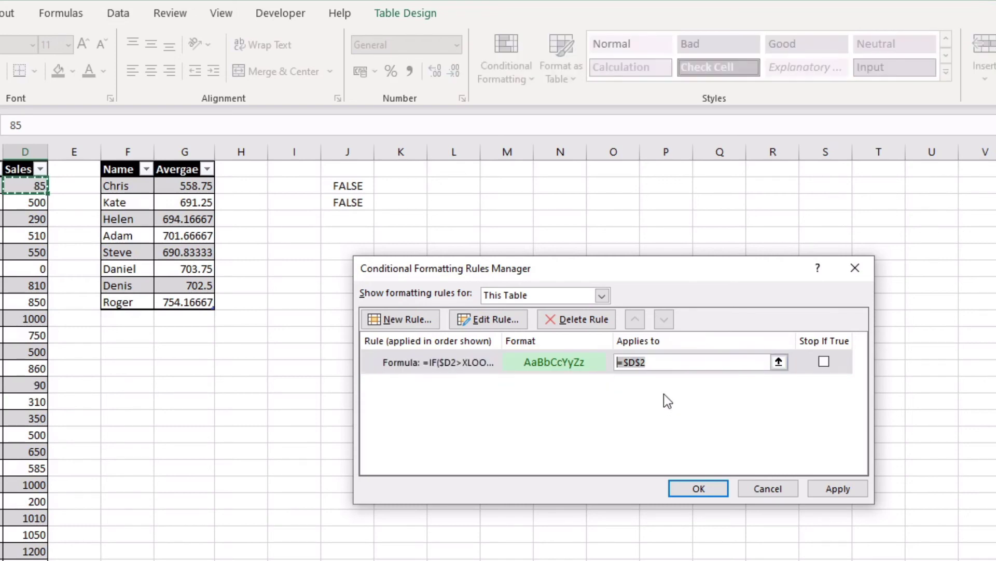
pyautogui.press('BackSpace')
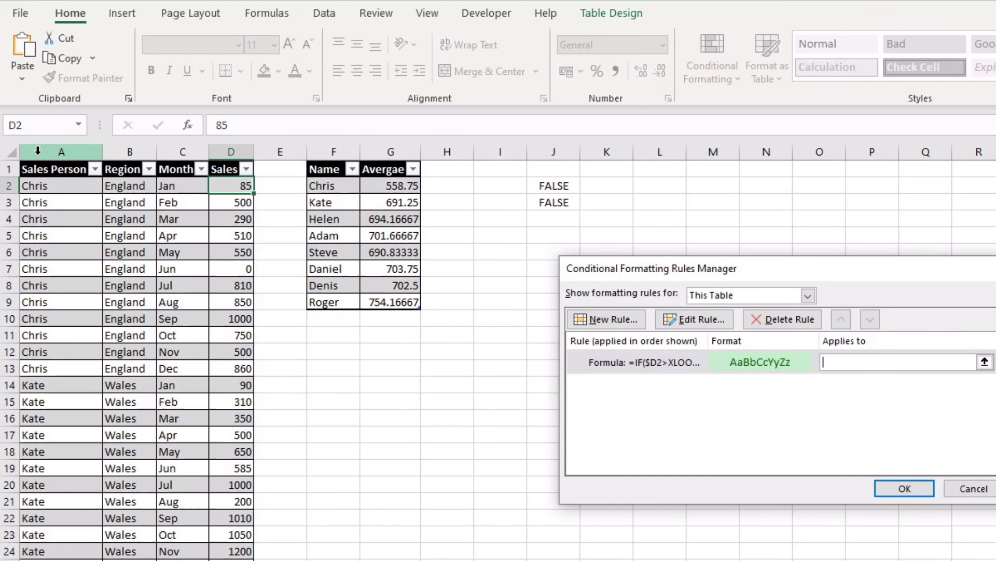
pyautogui.moveTo(38, 150); pyautogui.dragTo(229, 155)
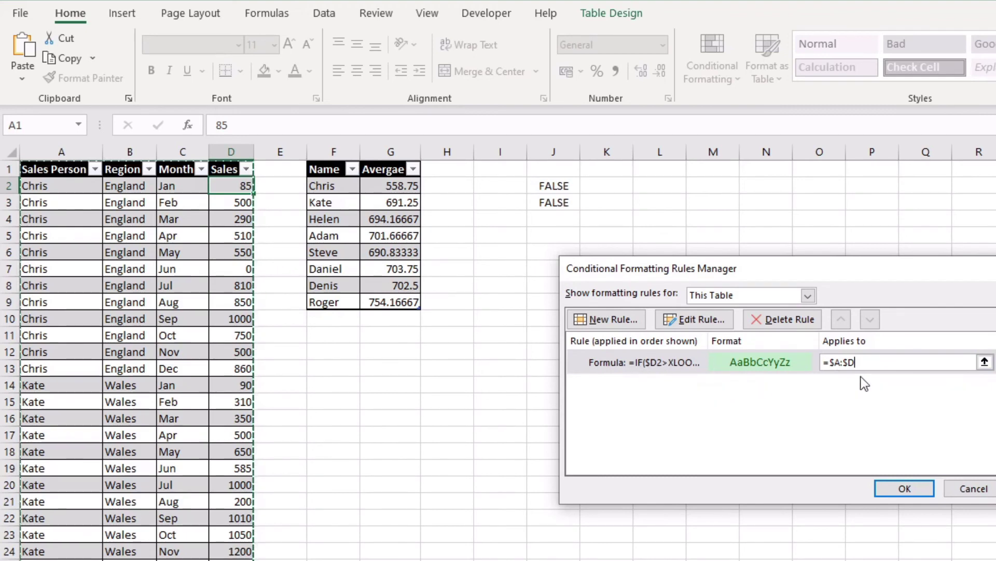
pyautogui.moveTo(862, 362); pyautogui.dragTo(811, 356)
pyautogui.click(17, 158)
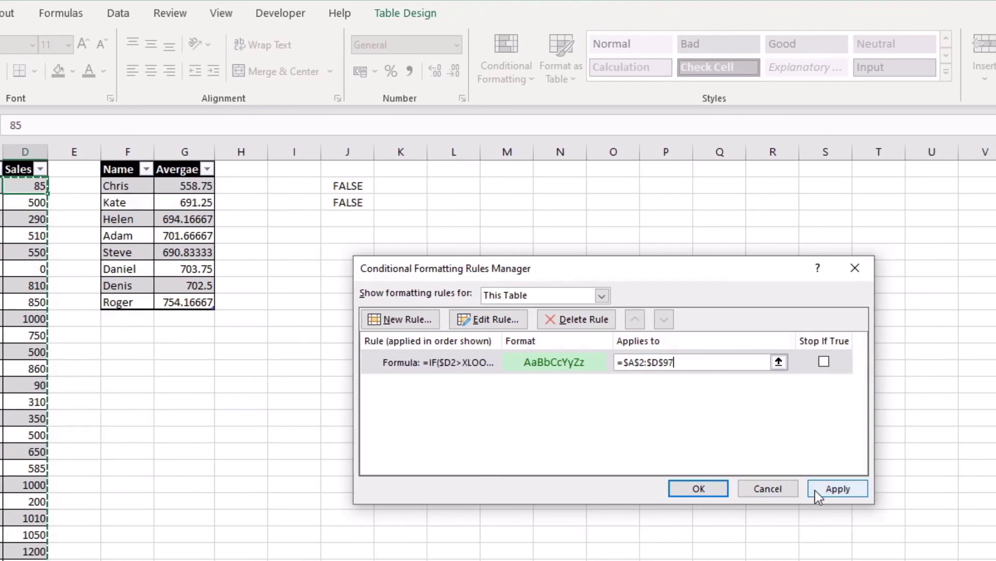
pyautogui.click(841, 489)
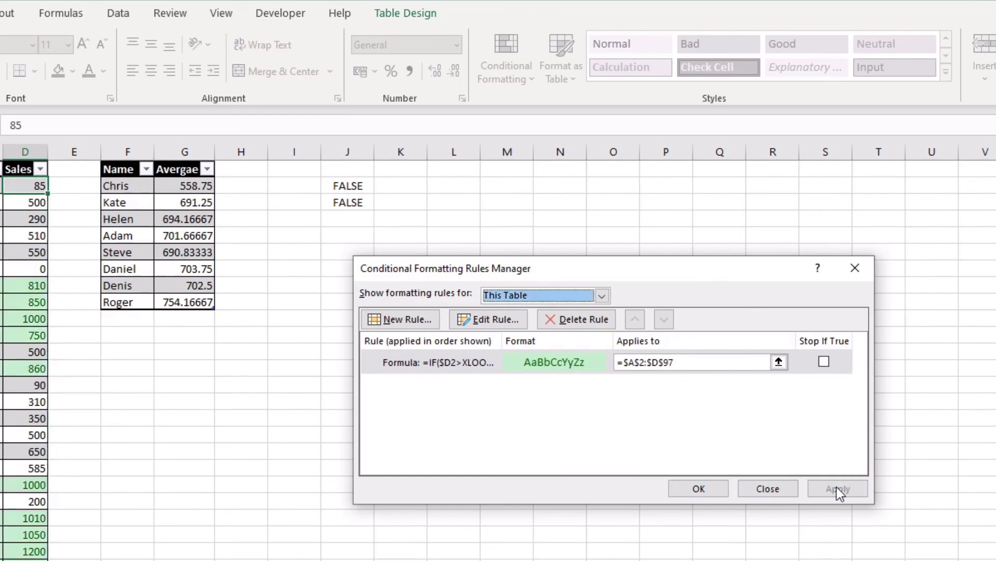
pyautogui.click(714, 490)
# Step: Examine the highlighted rows throughout the sales table, comparing sales such as D2:D6 and D8 with the averages in G2:G9
pyautogui.scroll(-7, 210, 358)
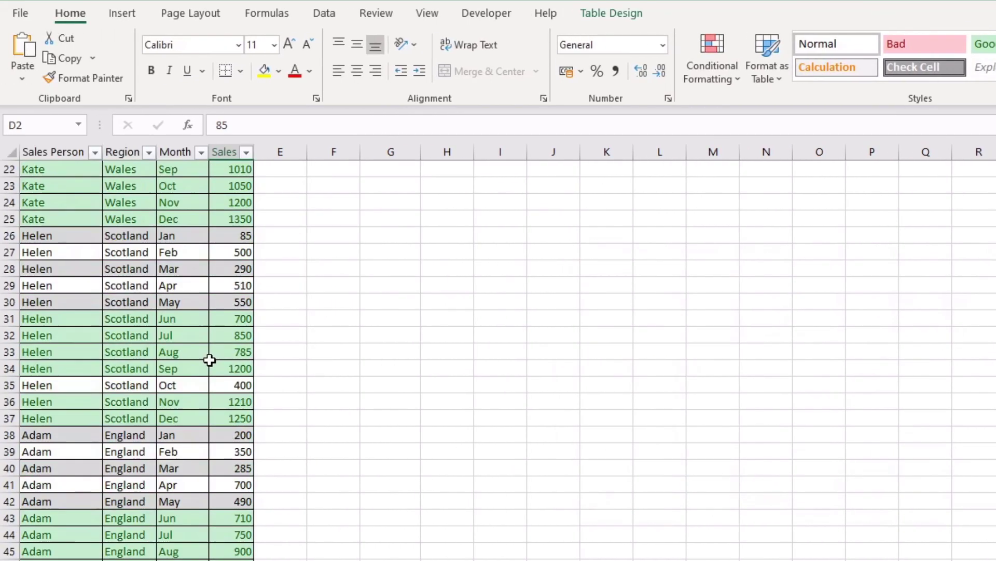
pyautogui.scroll(-16, 210, 360)
pyautogui.scroll(15, 208, 368)
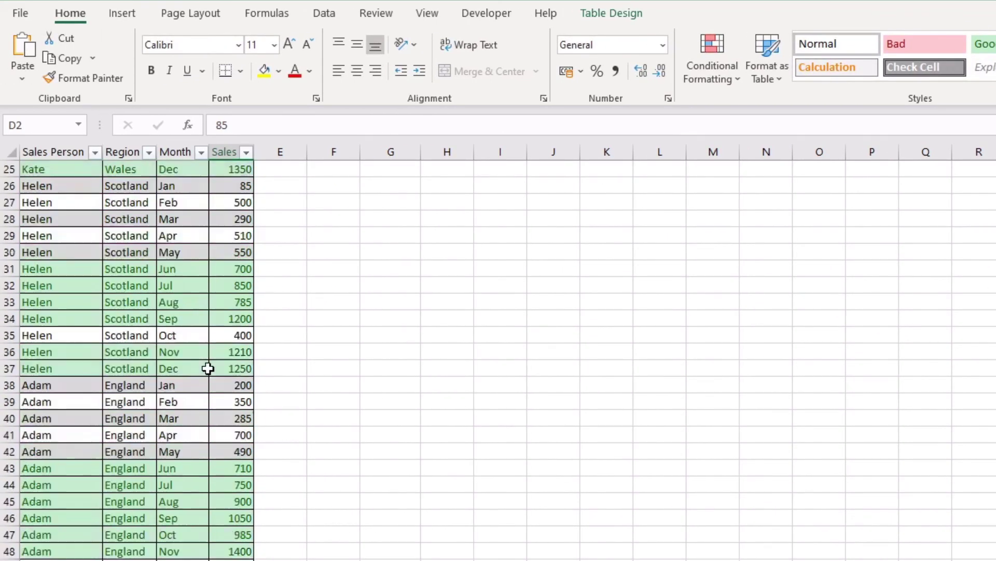
pyautogui.scroll(8, 208, 368)
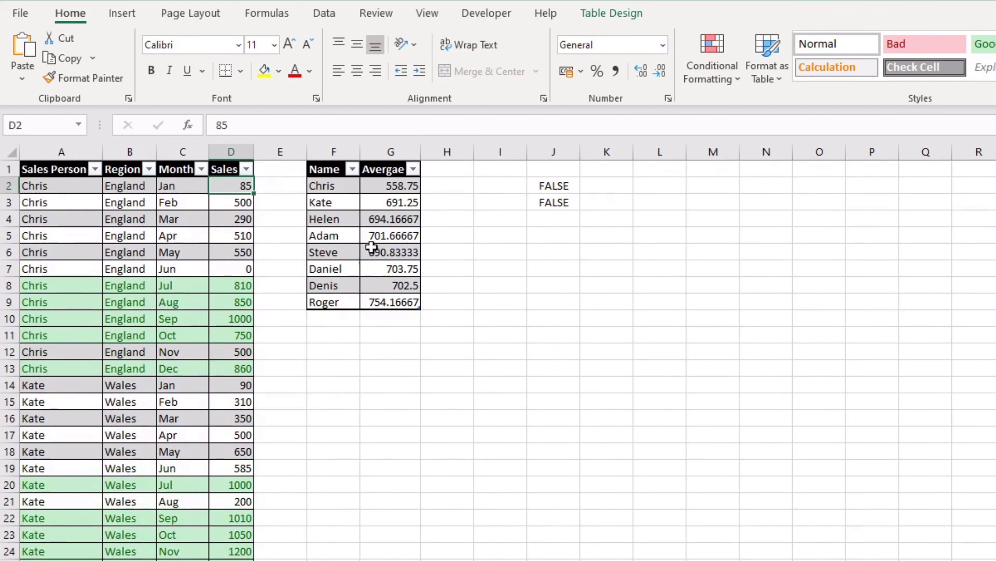
pyautogui.moveTo(382, 185); pyautogui.dragTo(390, 302)
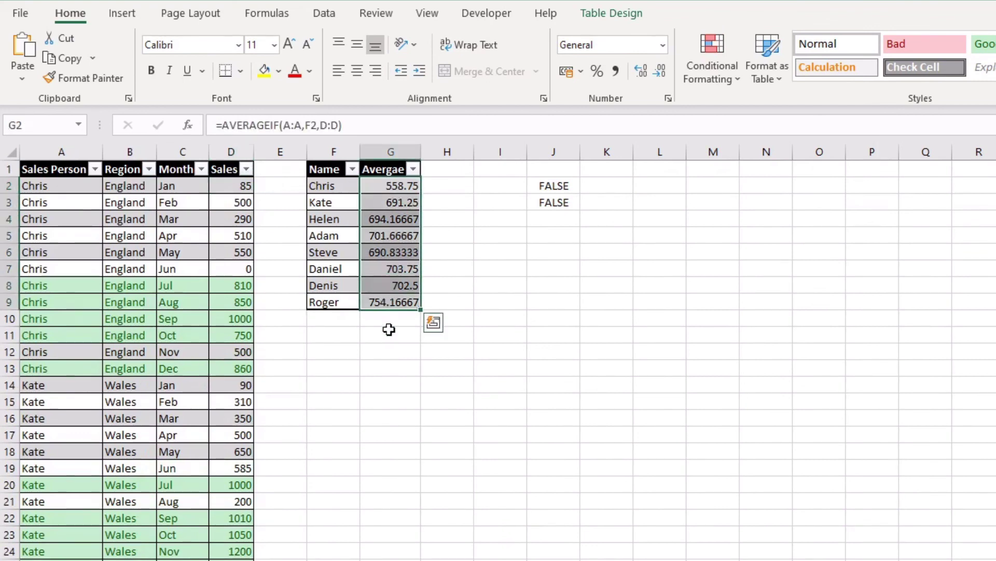
pyautogui.click(373, 383)
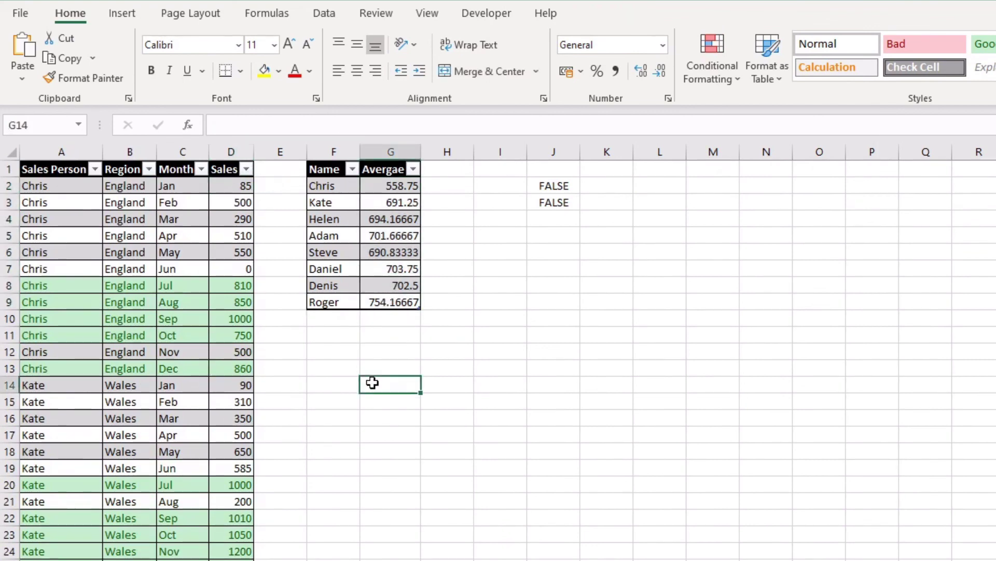
pyautogui.click(232, 283)
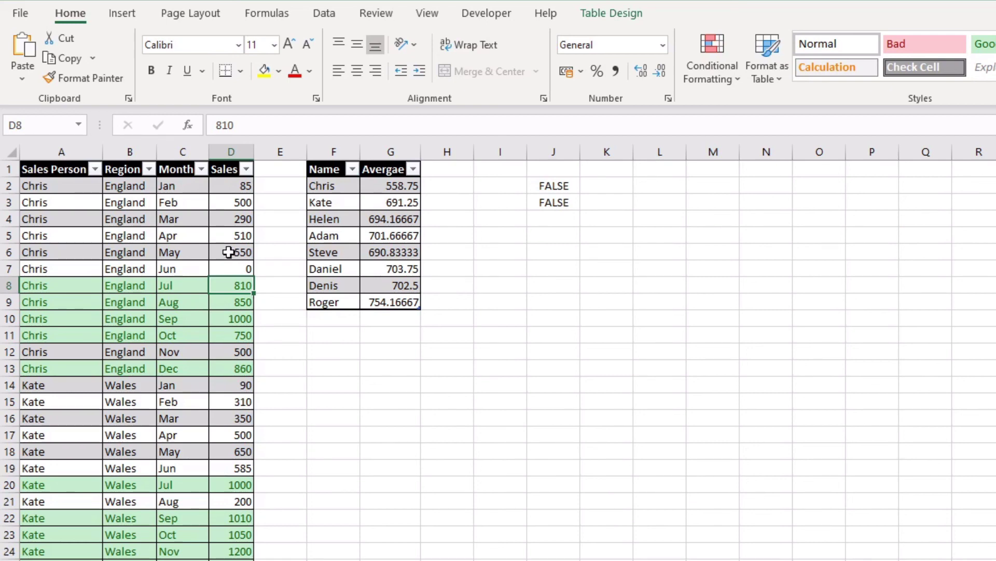
pyautogui.moveTo(217, 189); pyautogui.dragTo(237, 263)
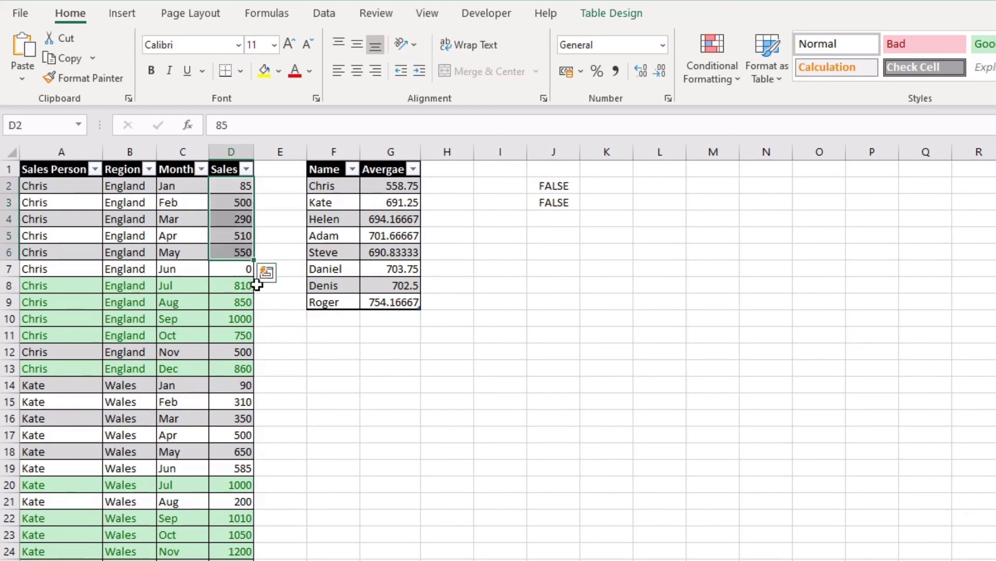
pyautogui.click(523, 389)
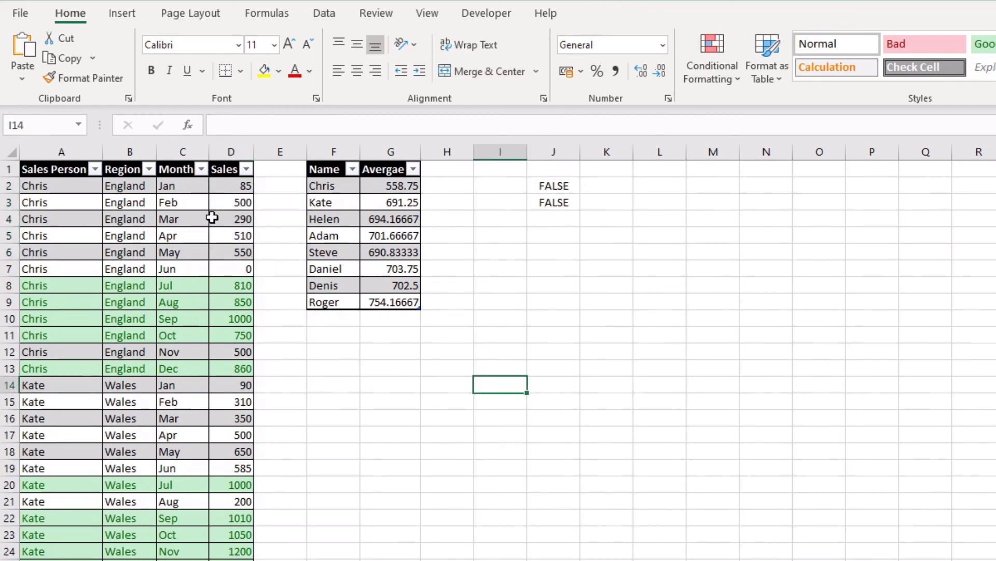
pyautogui.moveTo(236, 188); pyautogui.dragTo(223, 262)
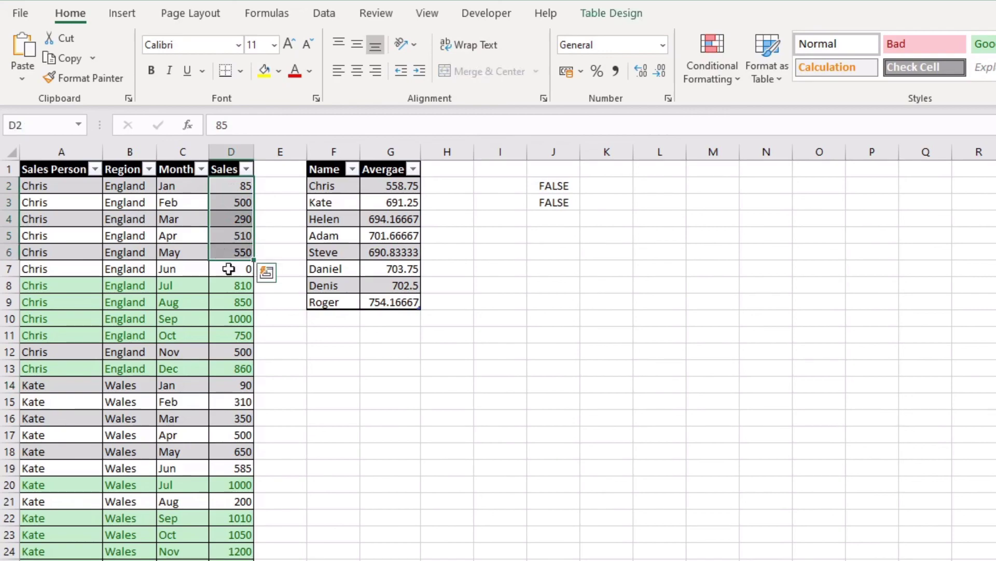
pyautogui.click(450, 364)
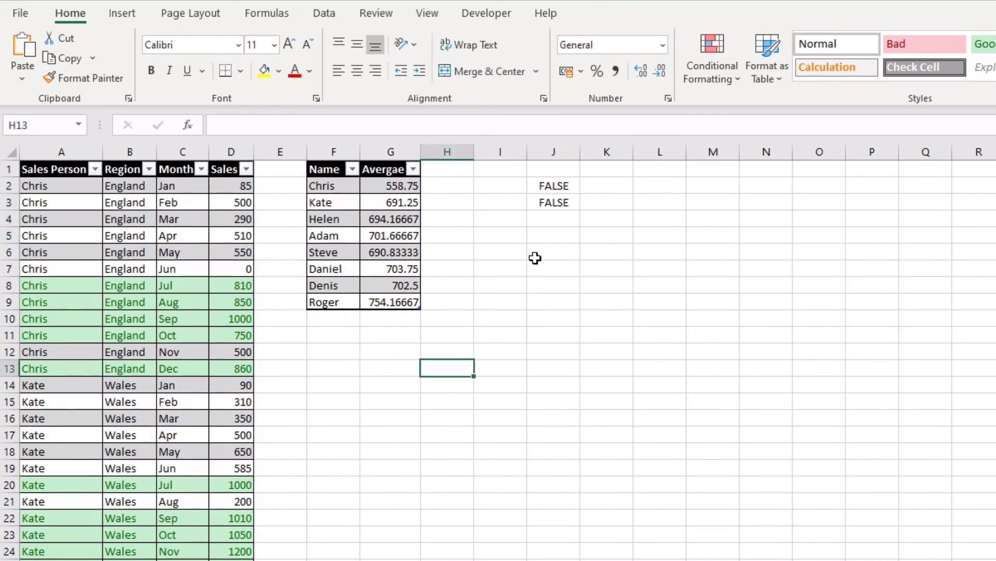